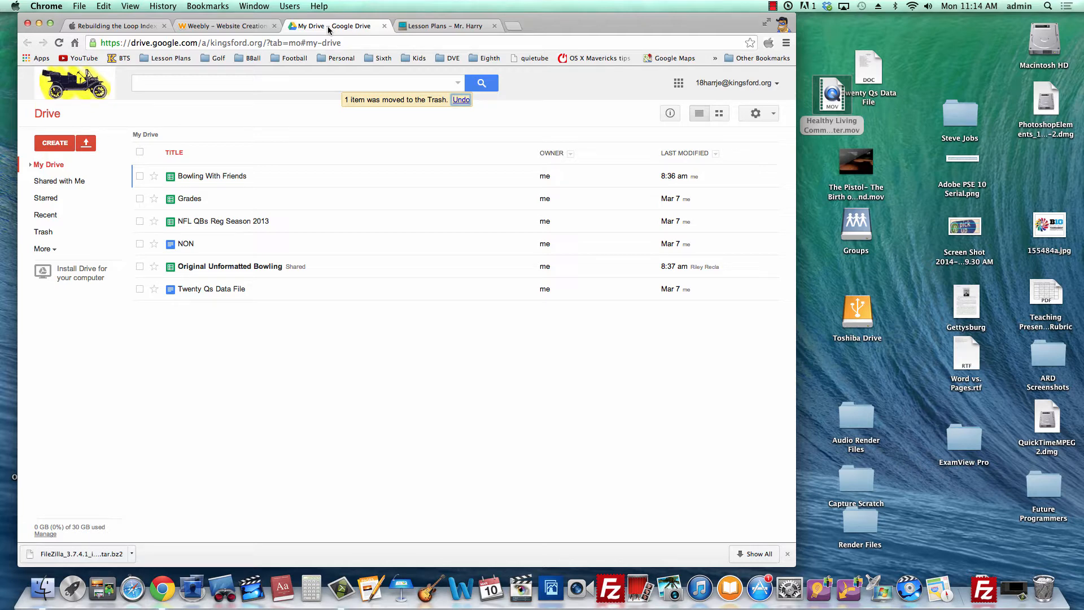
# Create a new blank spreadsheet in Google Drive
pyautogui.click(55, 142)
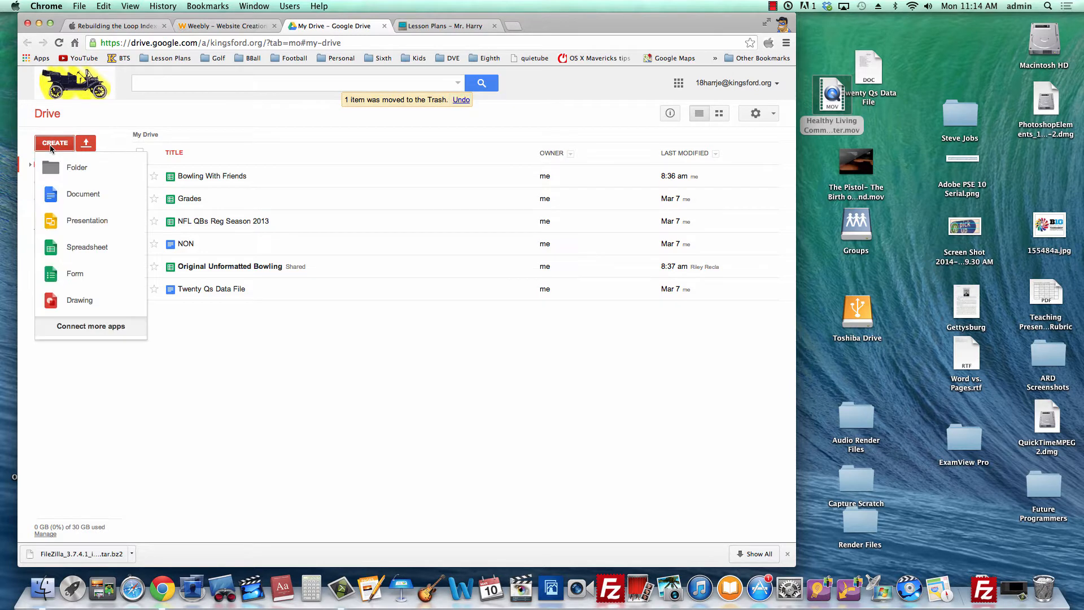
pyautogui.click(89, 247)
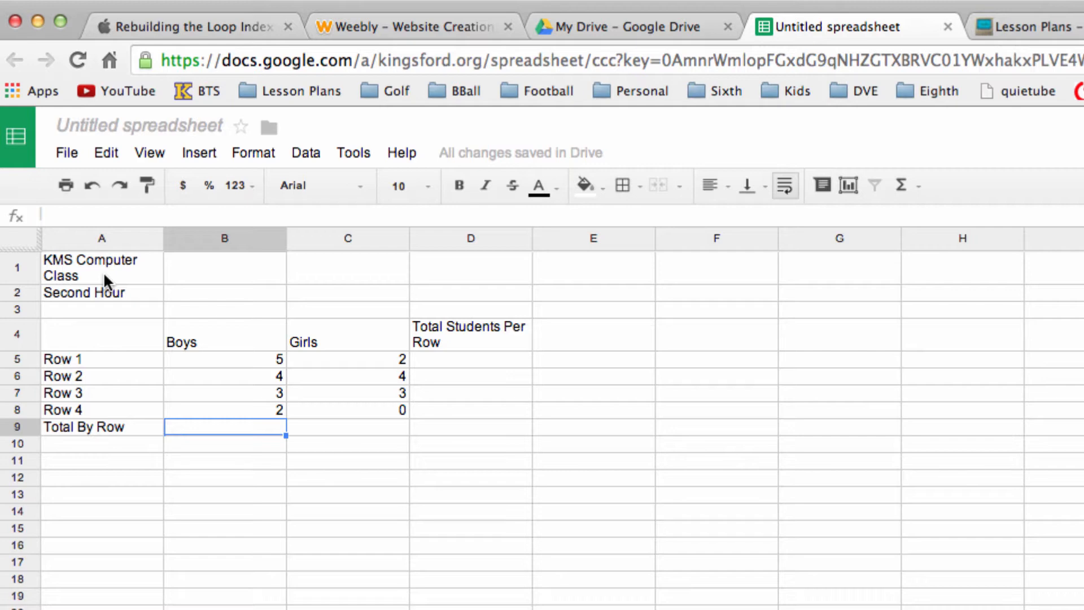
# Rename the untitled spreadsheet as "Boys to Girls With Charts"
pyautogui.click(81, 295)
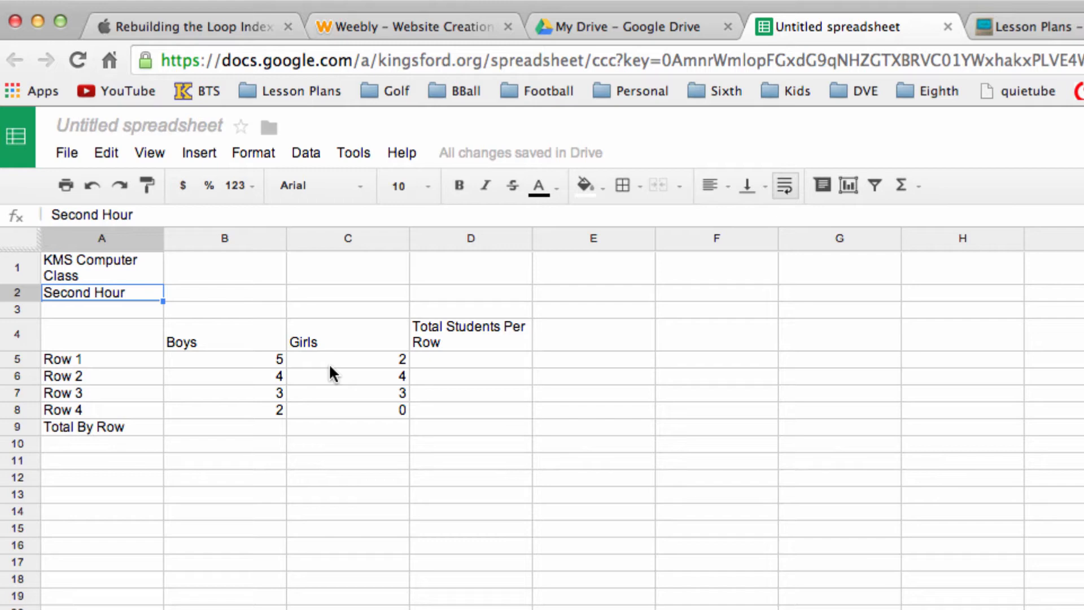
pyautogui.click(161, 131)
pyautogui.write('Boys to Girls')
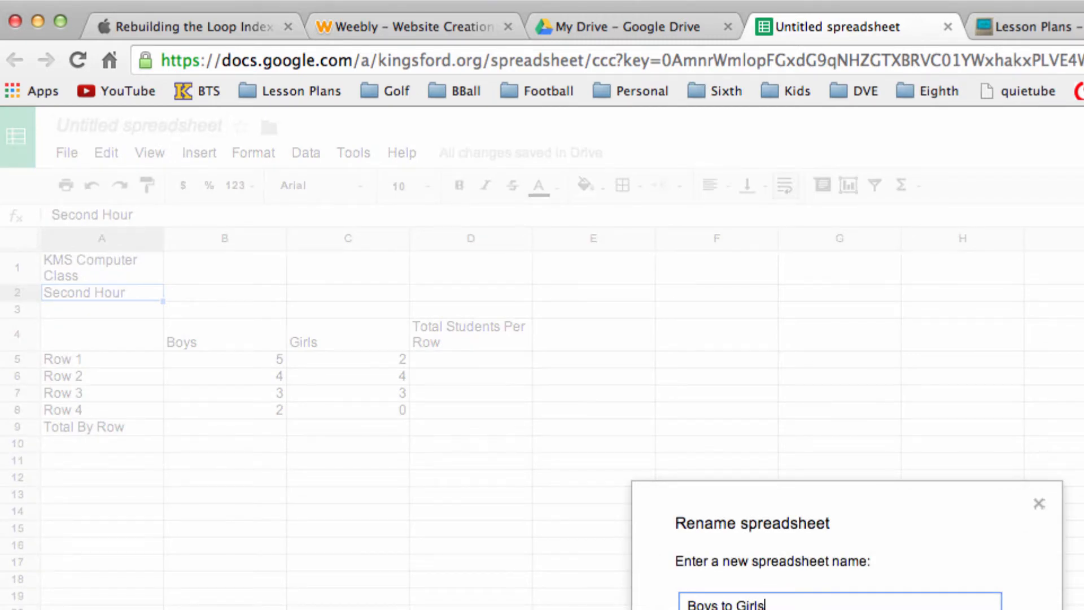
pyautogui.write(' With Chart')
pyautogui.write('s')
pyautogui.press('Return')
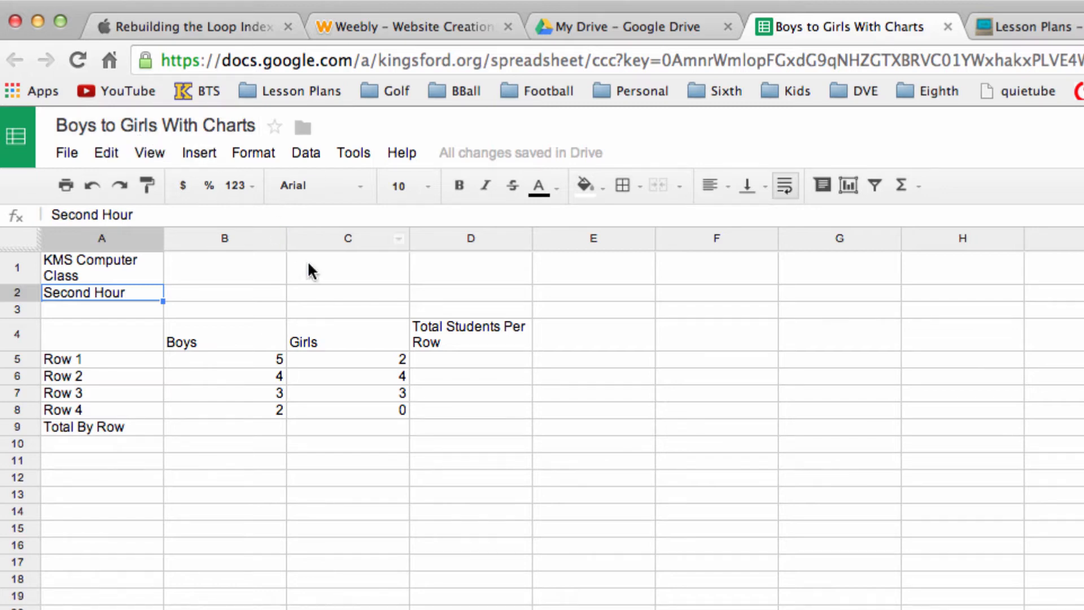
# Enter the formula =B5+C5 in D5 to total the Row 1 students and fill it down to D8
pyautogui.click(485, 370)
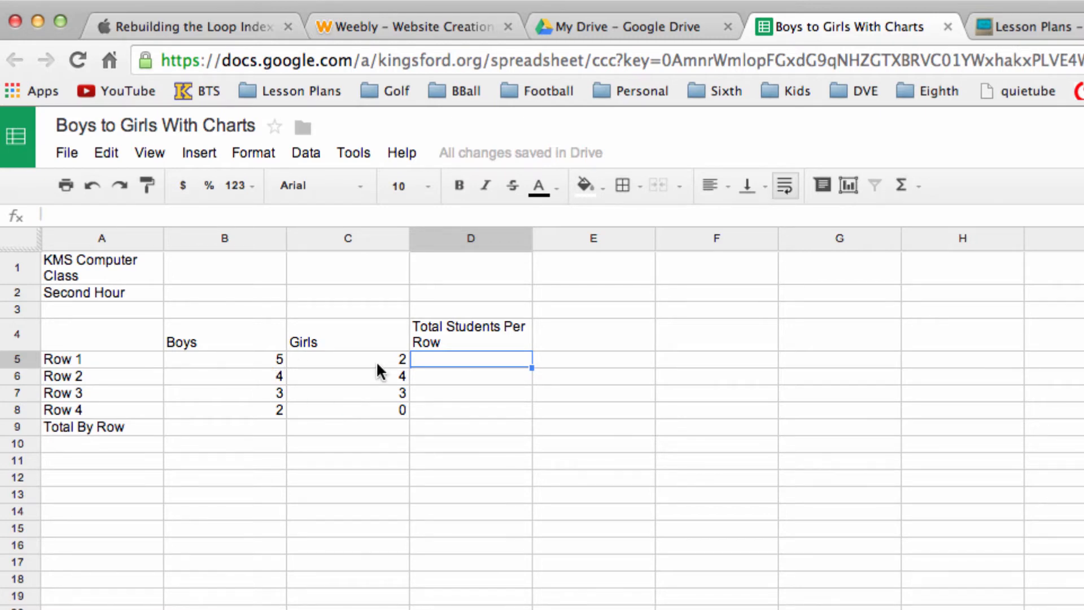
pyautogui.write('=')
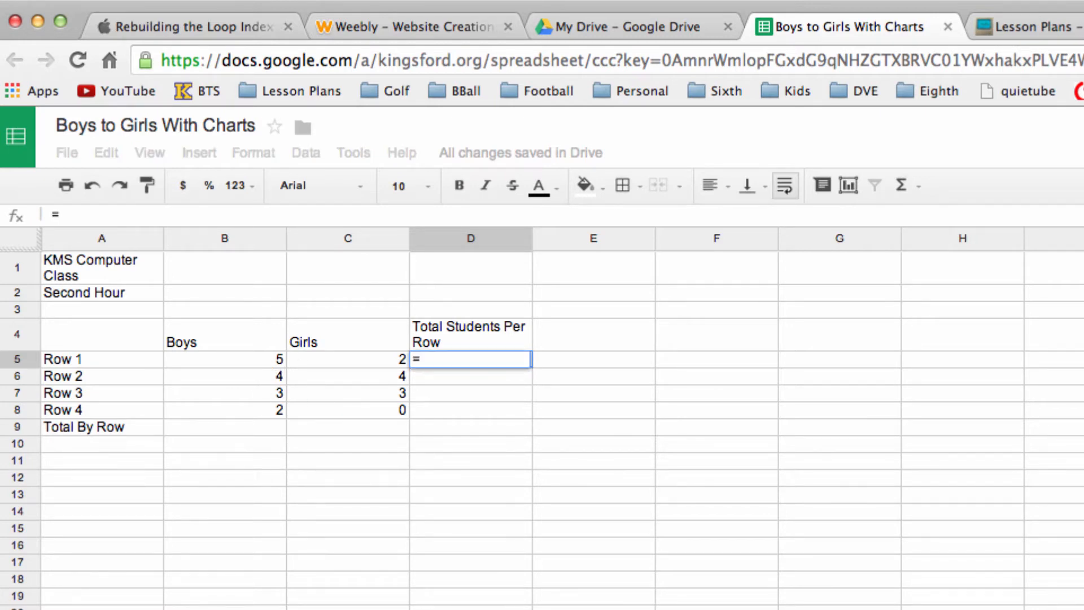
pyautogui.click(256, 363)
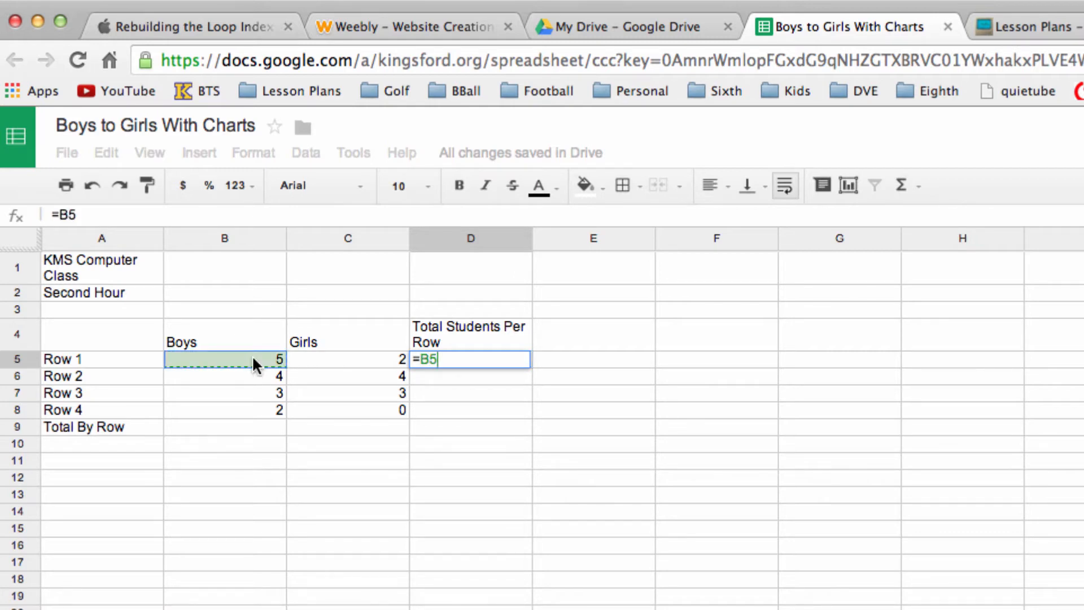
pyautogui.write('+')
pyautogui.click(333, 366)
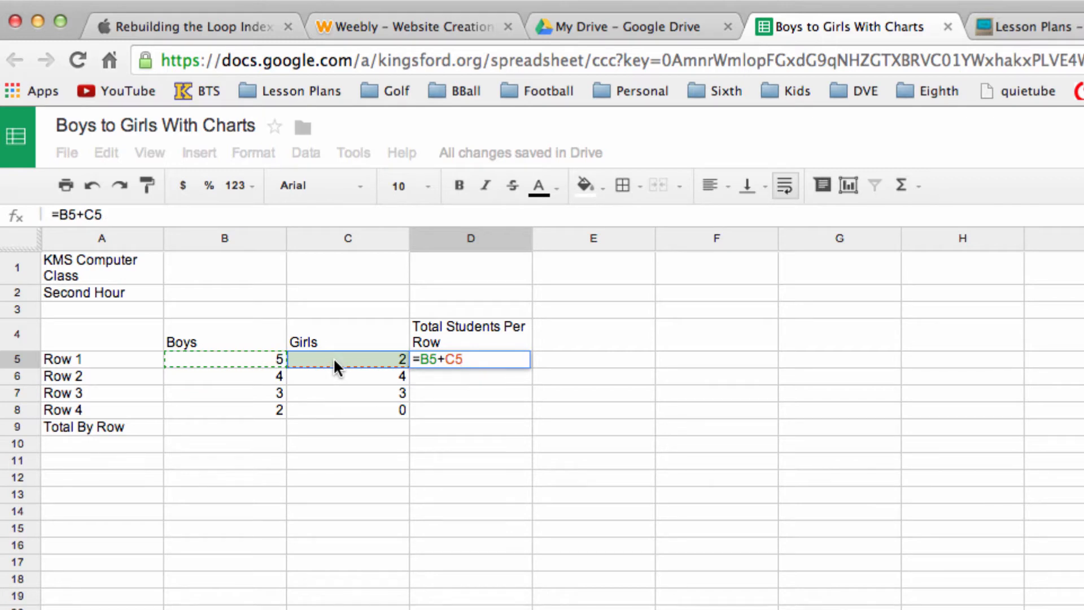
pyautogui.press('Return')
pyautogui.click(471, 358)
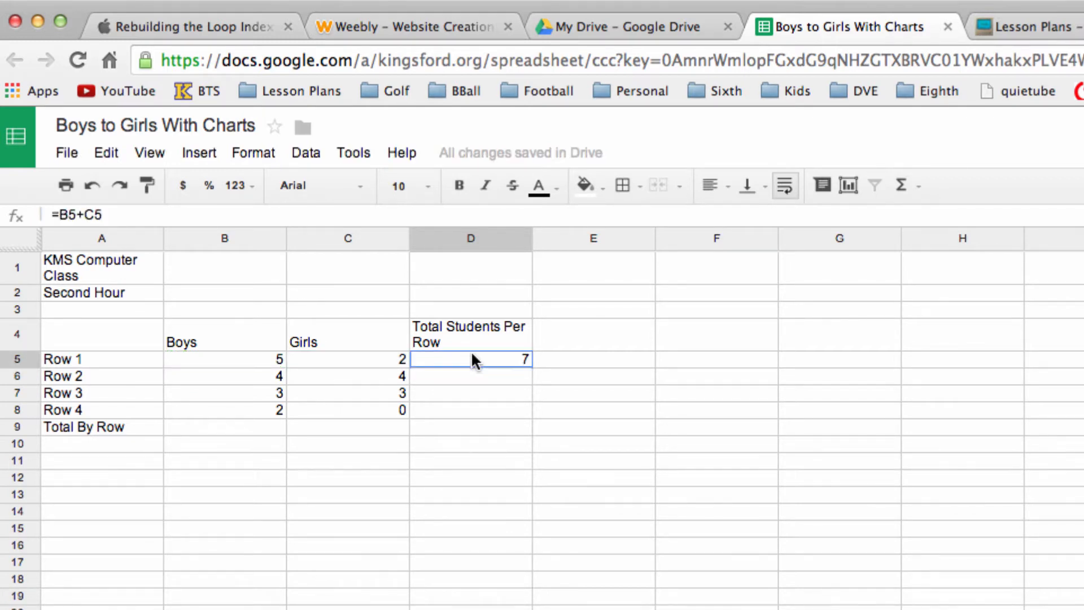
pyautogui.moveTo(532, 367); pyautogui.dragTo(530, 410)
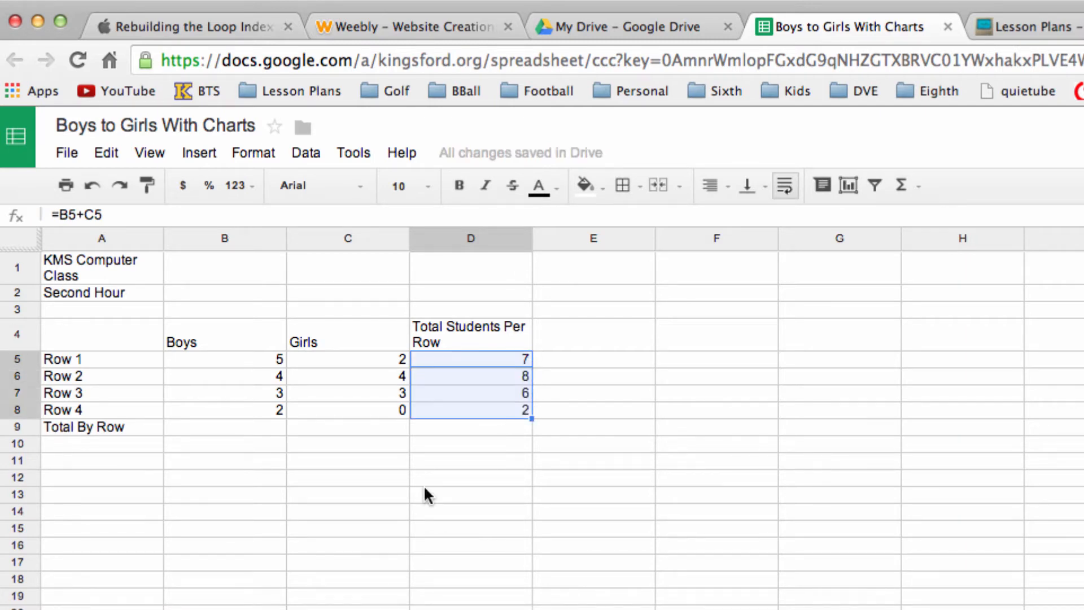
# Total the Boys column in B9 with =SUM(B5:B8) and fill the formula across to D9
pyautogui.click(242, 434)
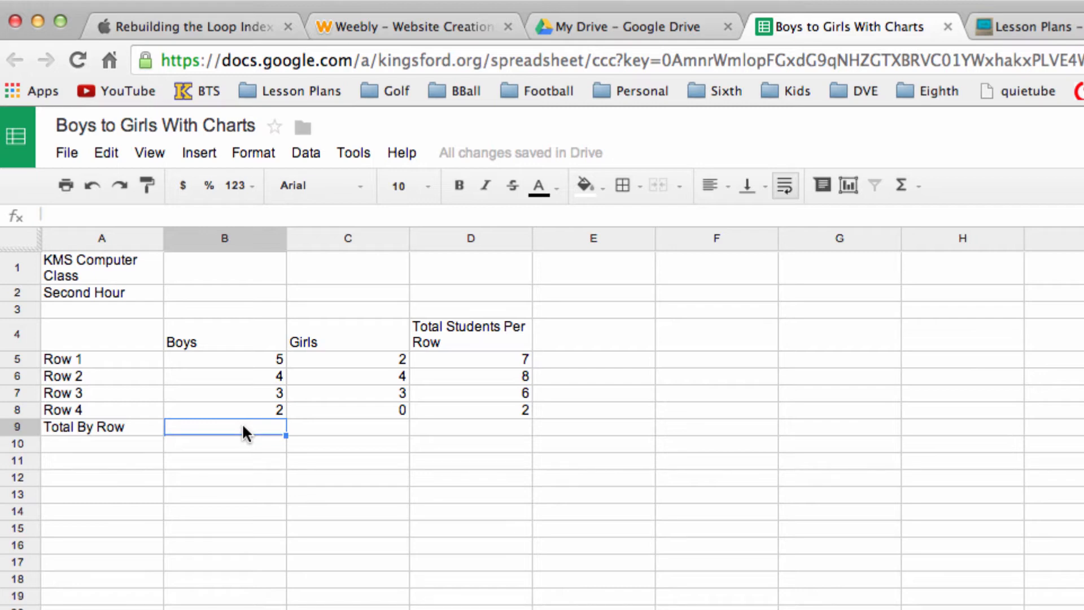
pyautogui.click(915, 185)
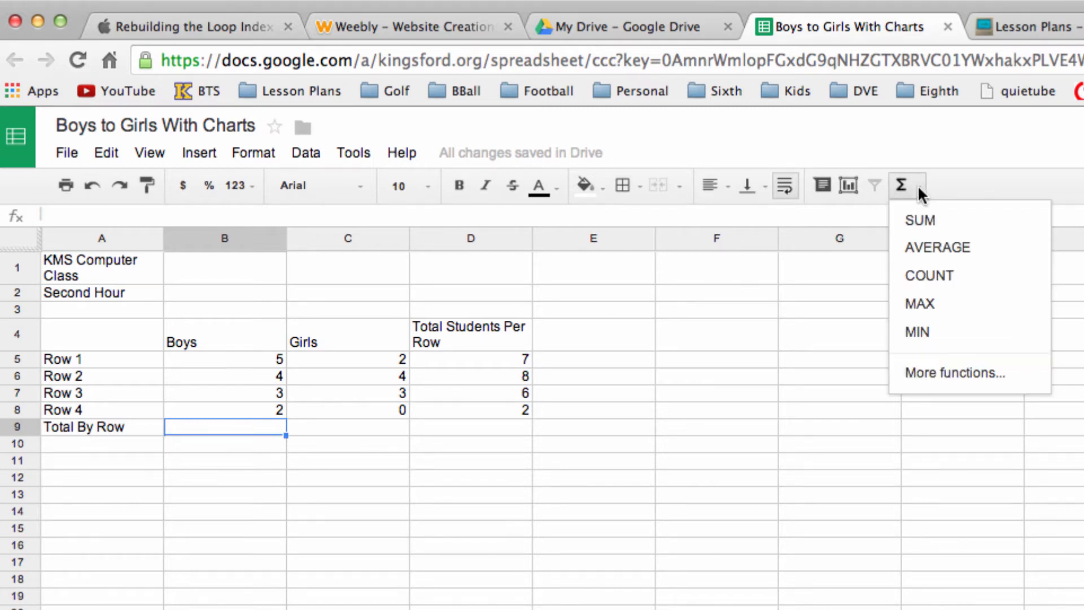
pyautogui.click(930, 226)
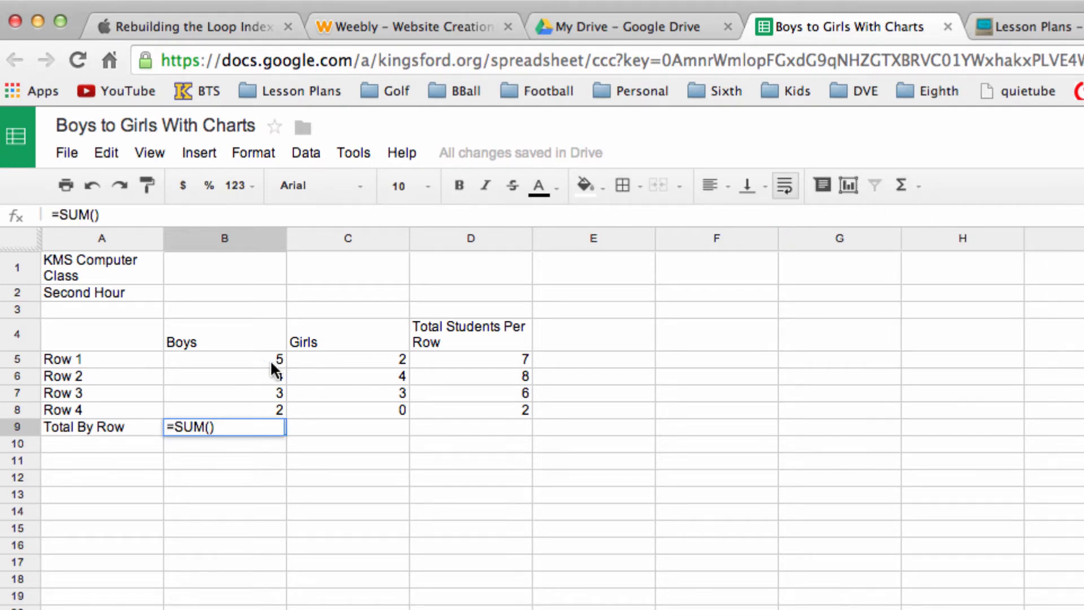
pyautogui.moveTo(273, 366); pyautogui.dragTo(262, 407)
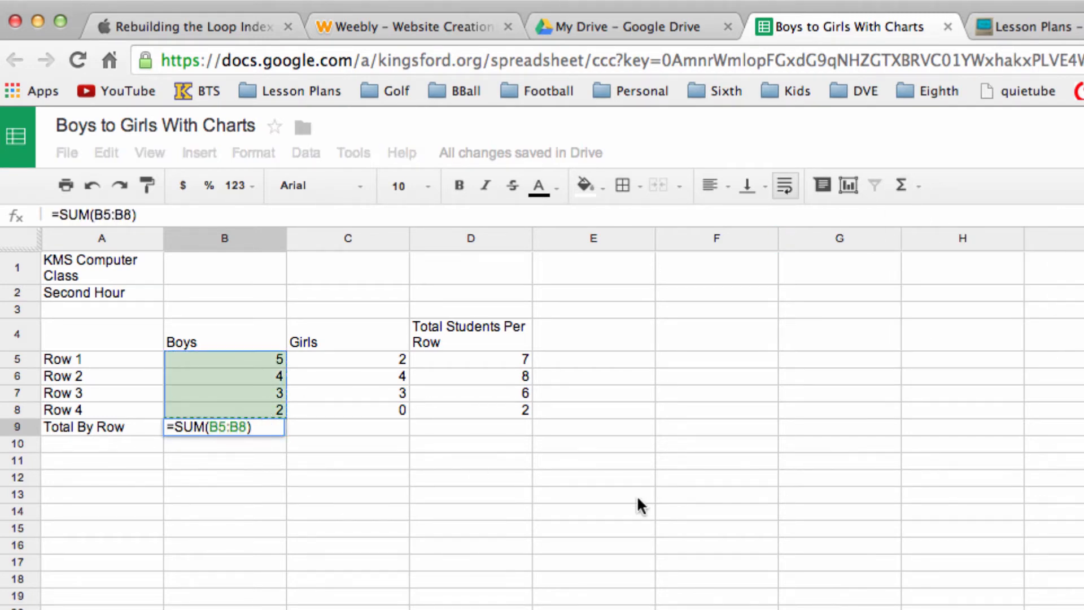
pyautogui.press('Return')
pyautogui.click(246, 428)
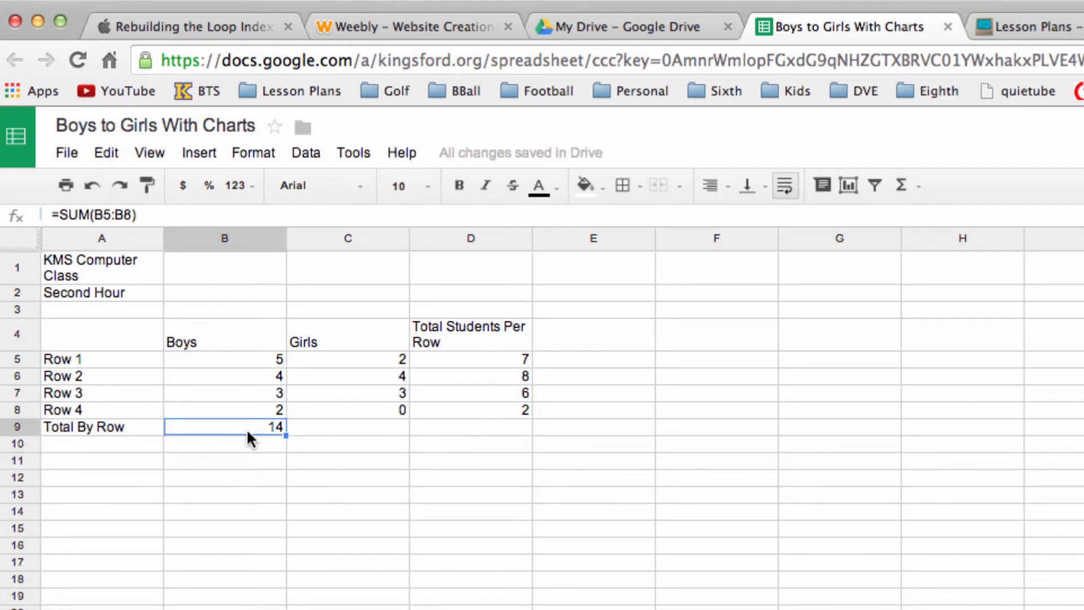
pyautogui.moveTo(285, 435); pyautogui.dragTo(494, 428)
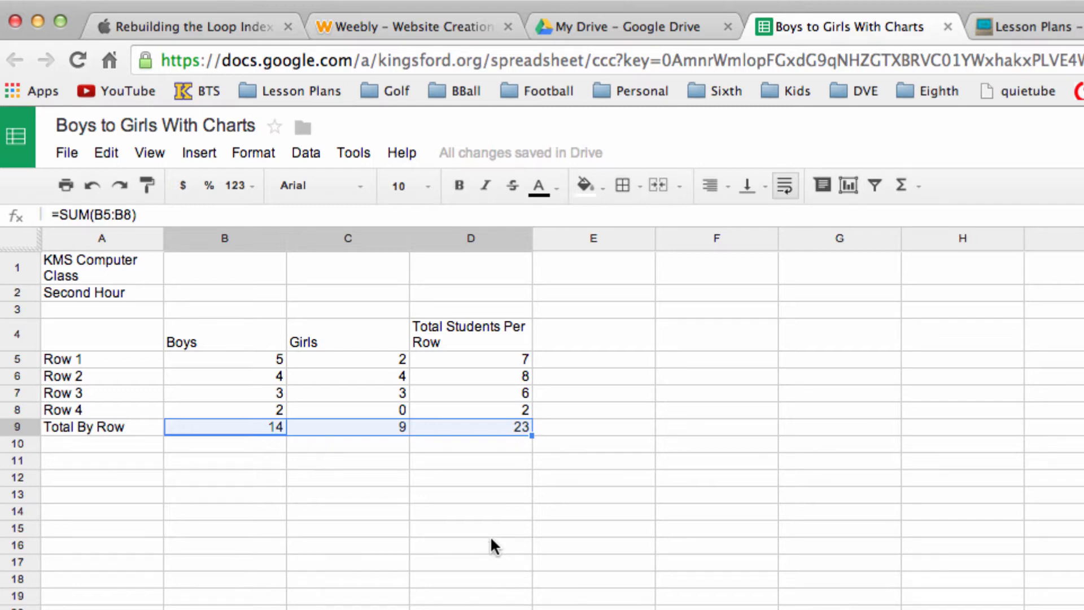
# Merge A1:D1 for the "KMS Computer Class" title and A2:D2 for the "Second Hour" subtitle
pyautogui.moveTo(101, 265); pyautogui.dragTo(460, 262)
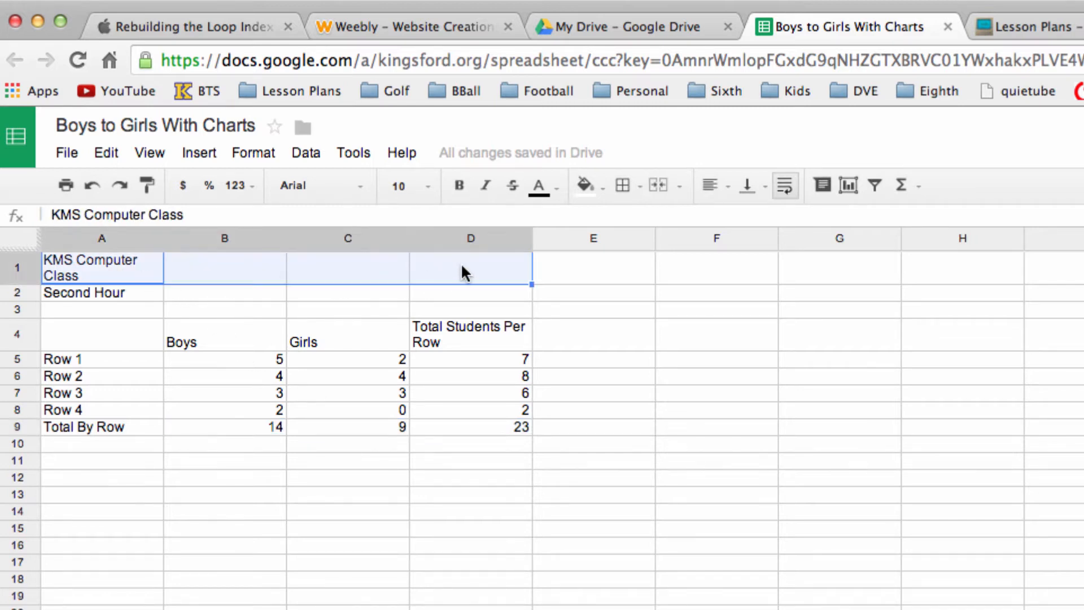
pyautogui.click(659, 184)
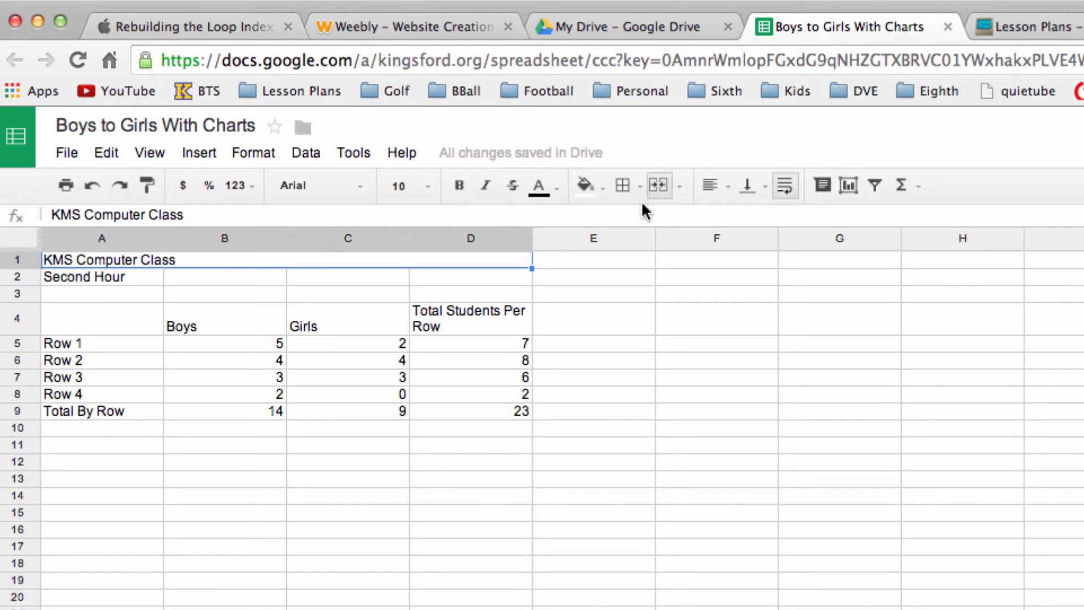
pyautogui.moveTo(108, 275); pyautogui.dragTo(452, 285)
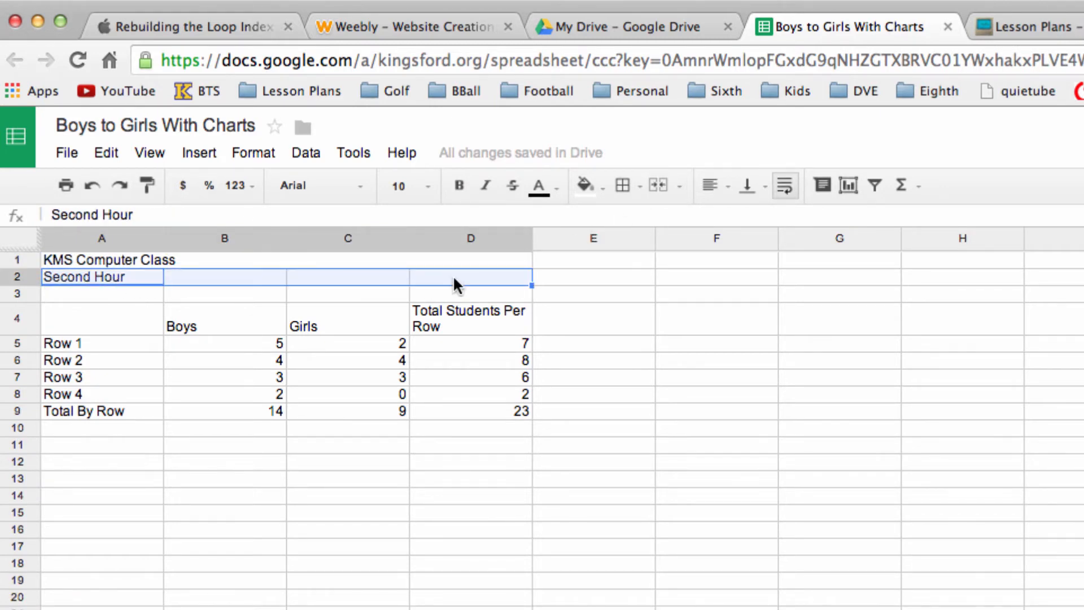
pyautogui.click(663, 188)
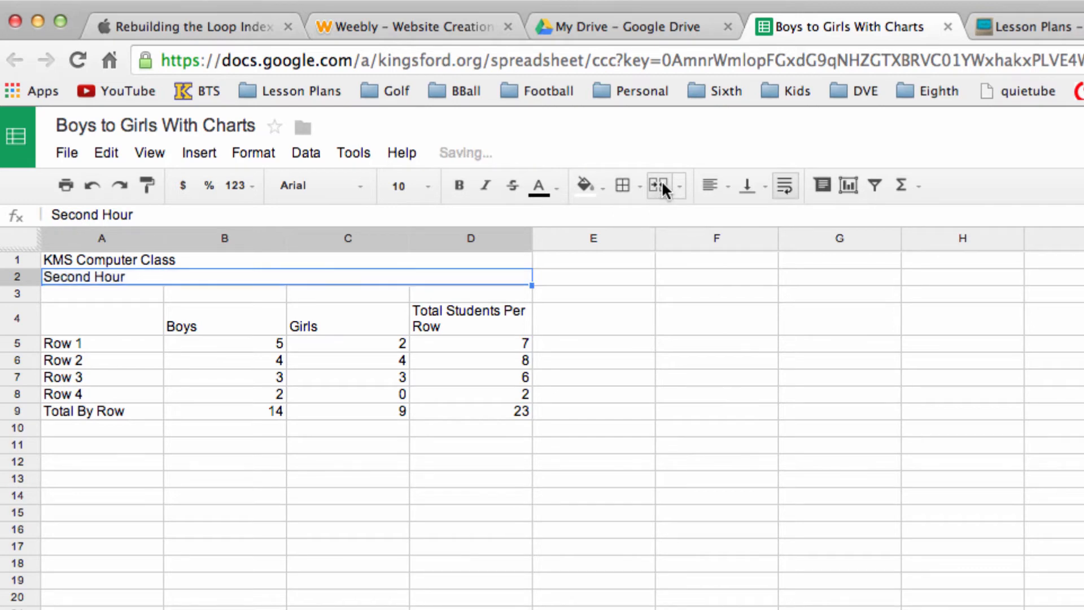
# Format the two merged title rows in 14-point bold text and centre them
pyautogui.moveTo(185, 261); pyautogui.dragTo(182, 275)
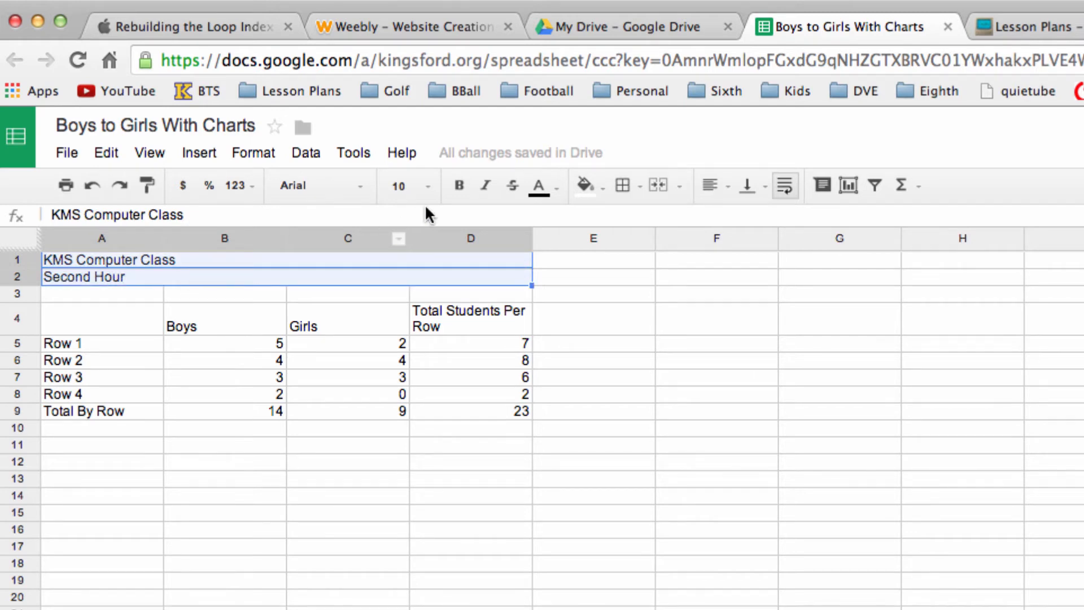
pyautogui.click(359, 189)
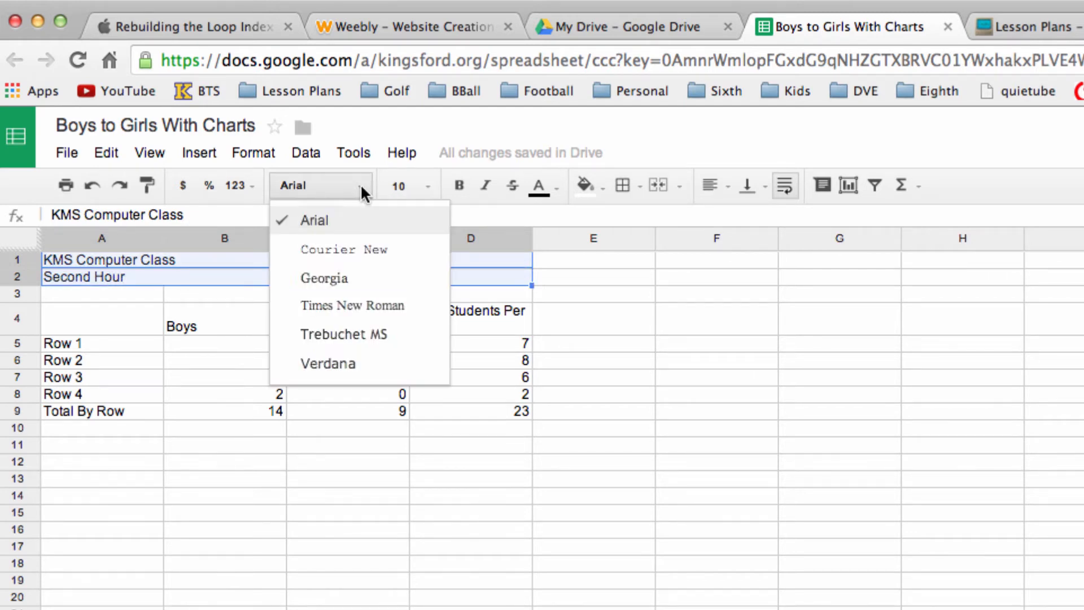
pyautogui.click(428, 186)
pyautogui.click(416, 415)
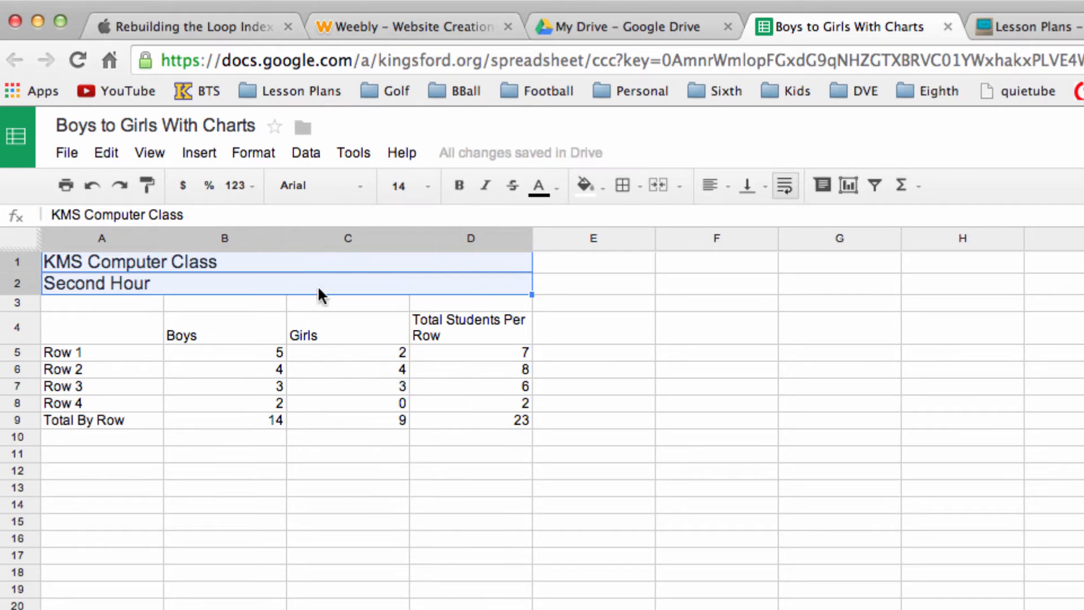
pyautogui.click(462, 188)
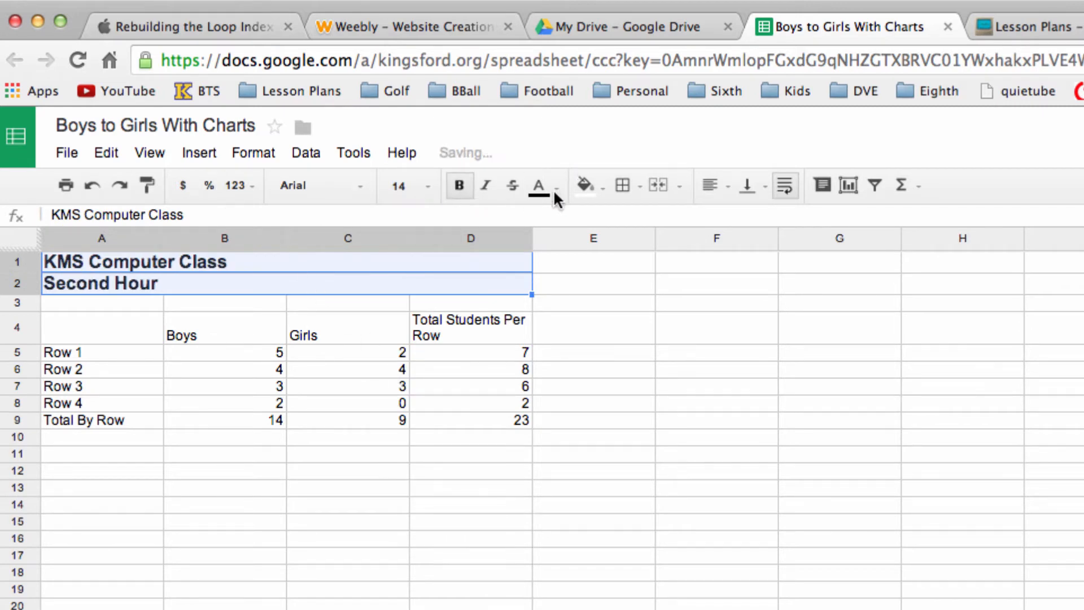
pyautogui.click(717, 185)
pyautogui.click(744, 220)
pyautogui.click(569, 539)
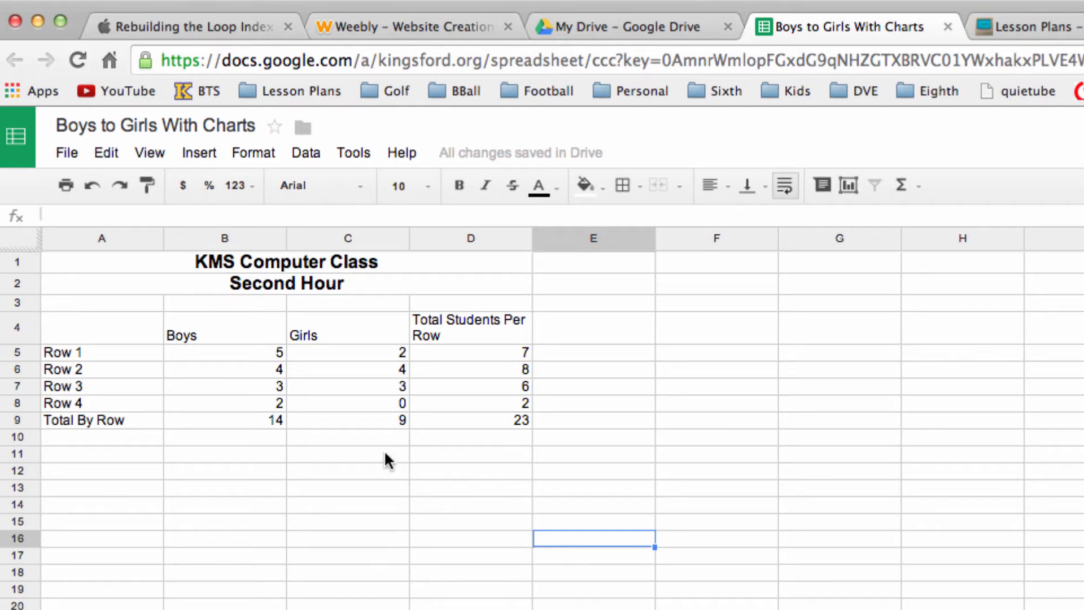
# Right-align the Boys, Girls and Total Students Per Row headings in B4:D4
pyautogui.moveTo(206, 325); pyautogui.dragTo(446, 337)
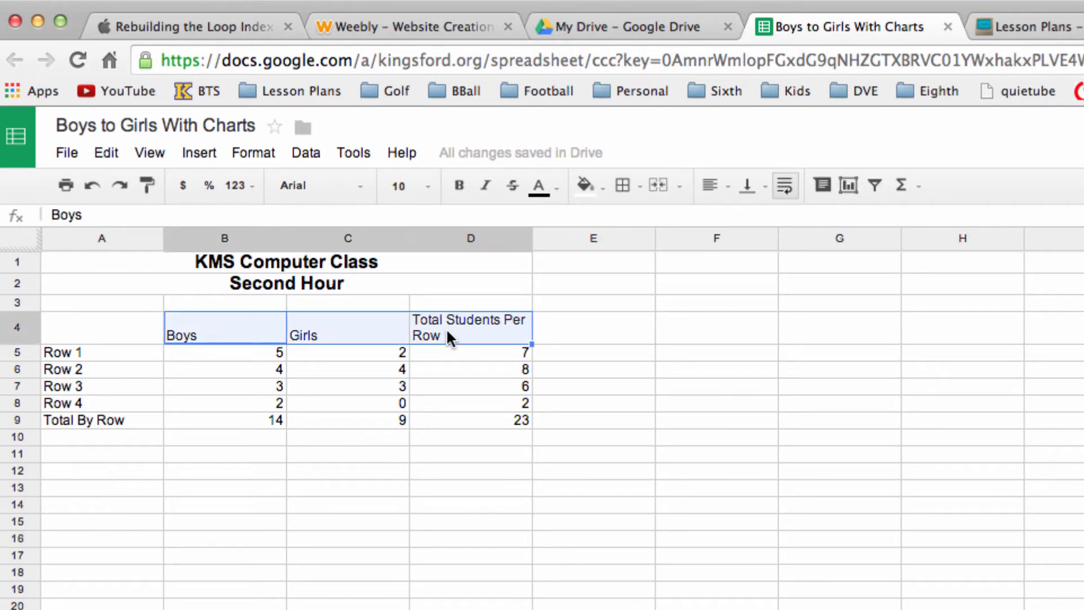
pyautogui.click(715, 184)
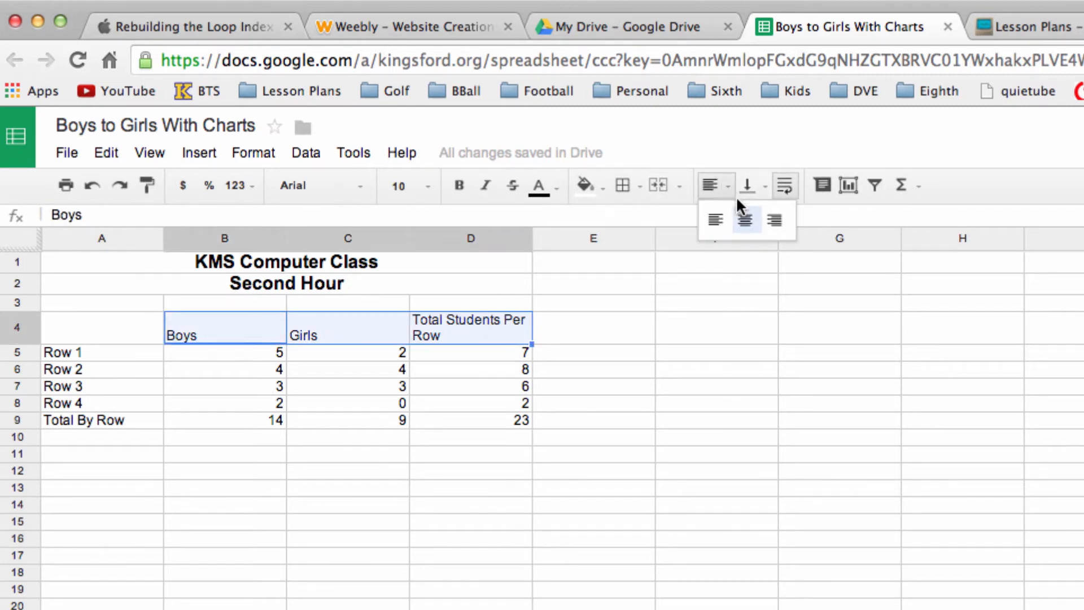
pyautogui.click(774, 220)
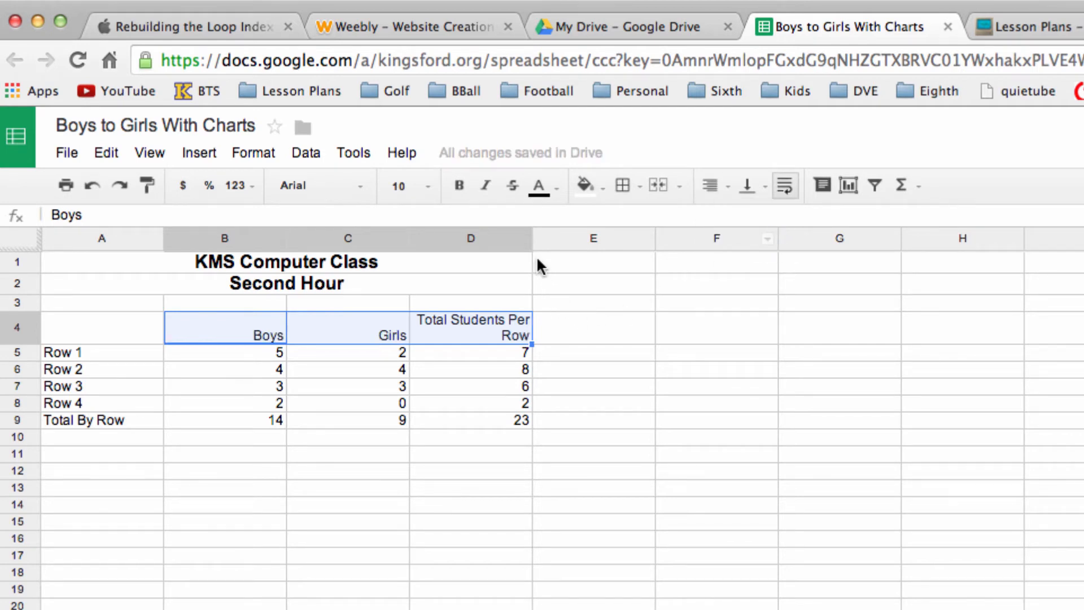
pyautogui.click(279, 543)
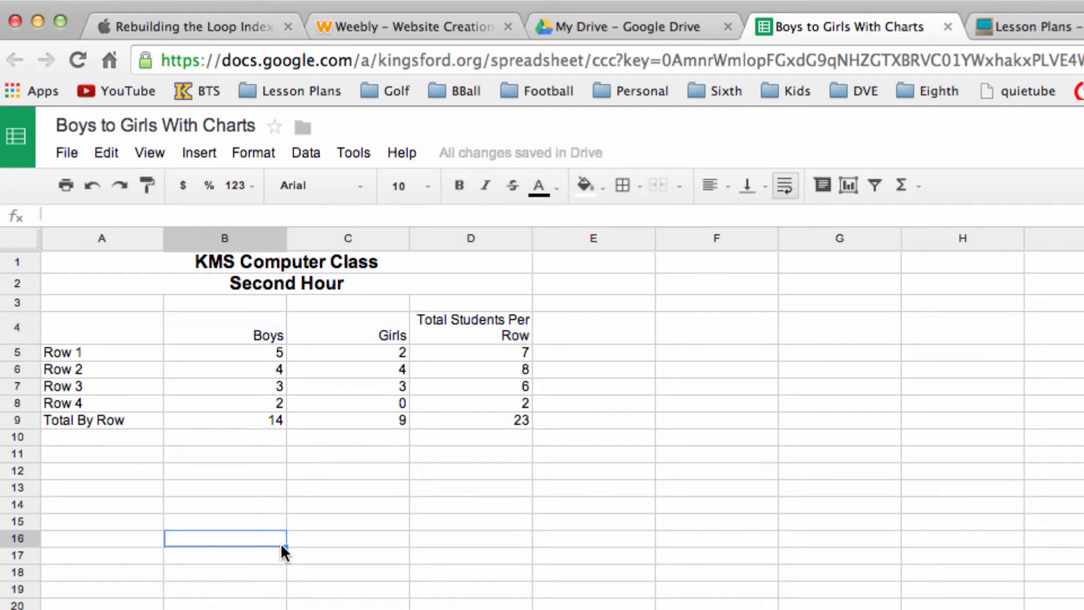
# Narrow columns B and C together to about two thirds of their width, and widen column D to fit its heading on one line
pyautogui.moveTo(256, 237); pyautogui.dragTo(372, 237)
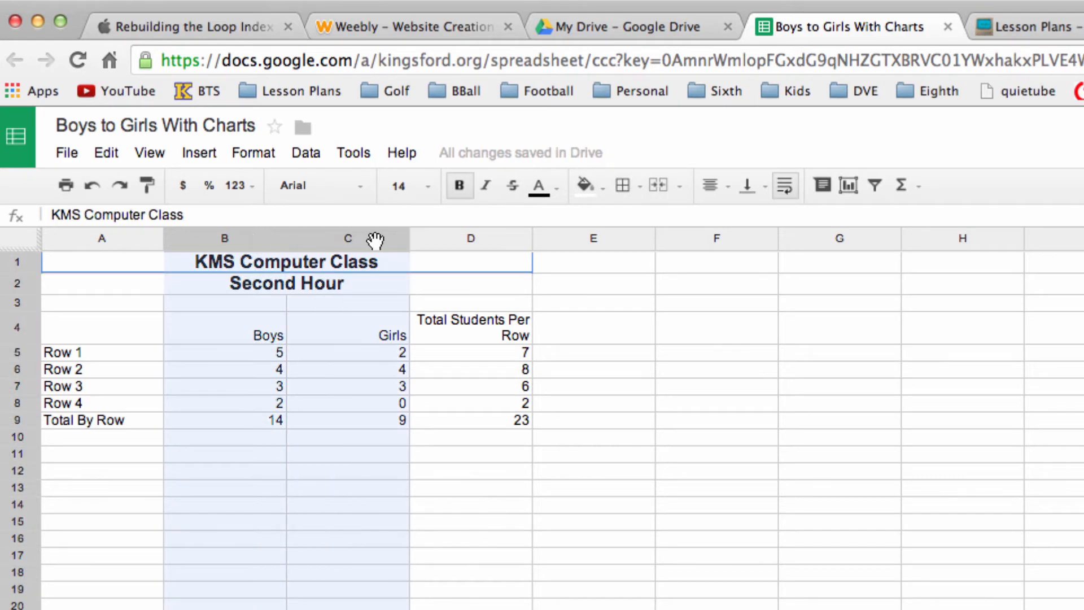
pyautogui.moveTo(285, 243); pyautogui.dragTo(249, 244)
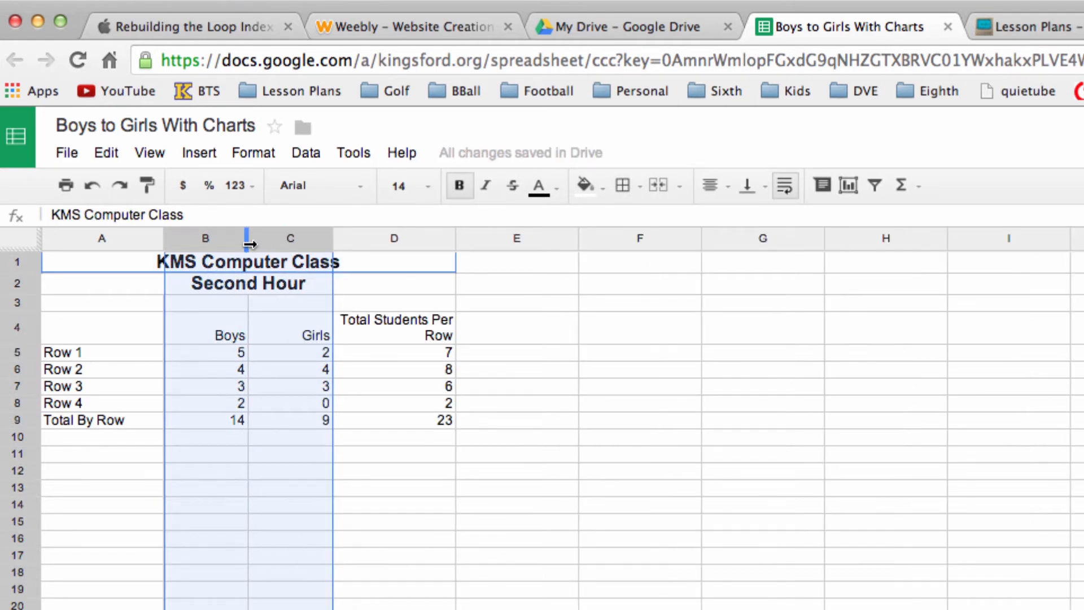
pyautogui.click(411, 533)
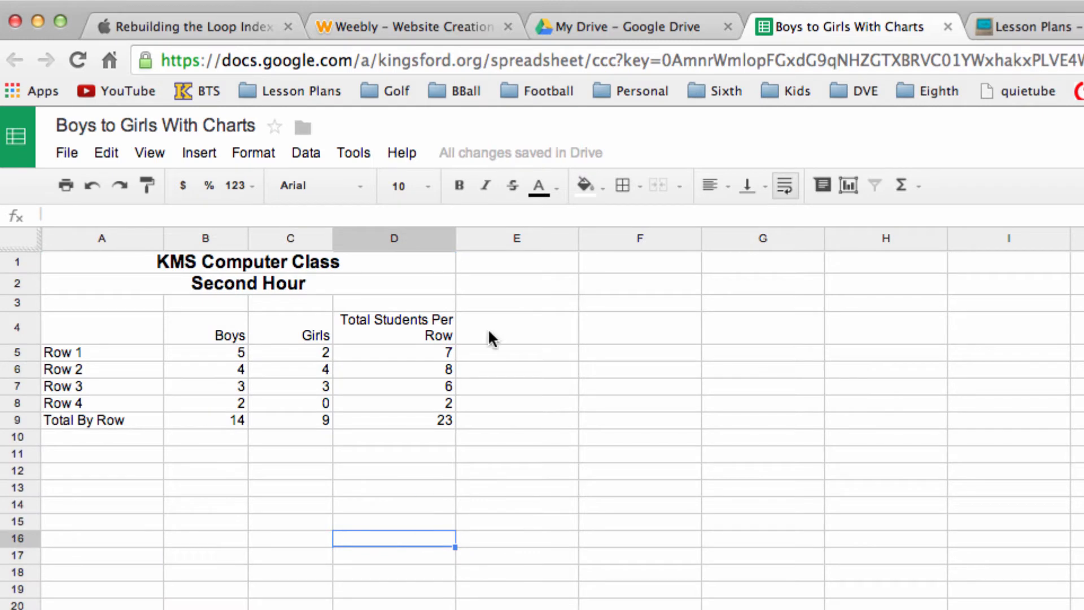
pyautogui.click(415, 337)
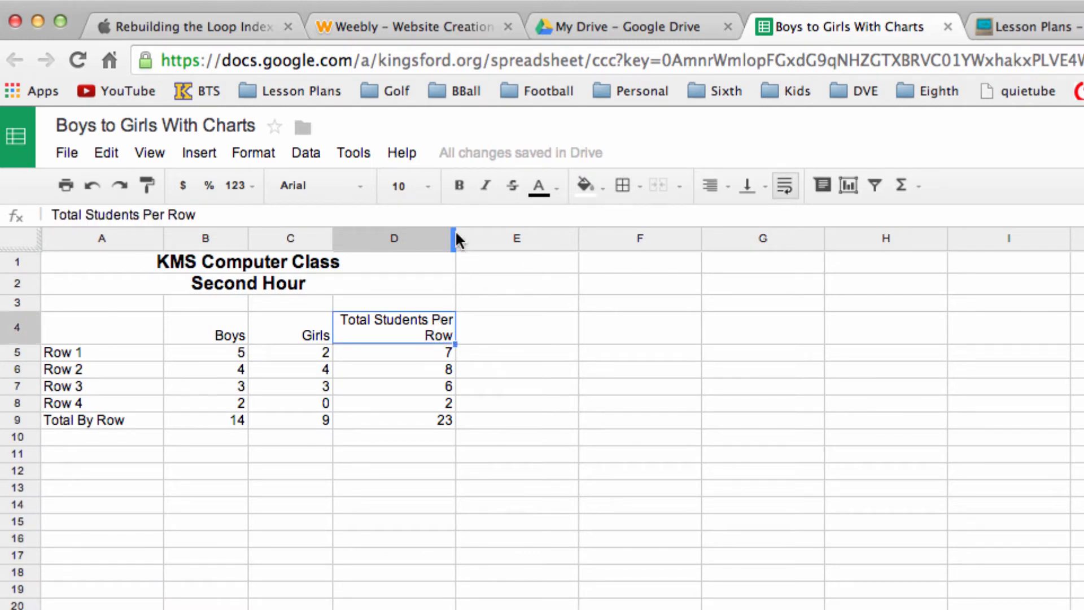
pyautogui.moveTo(455, 239); pyautogui.dragTo(499, 246)
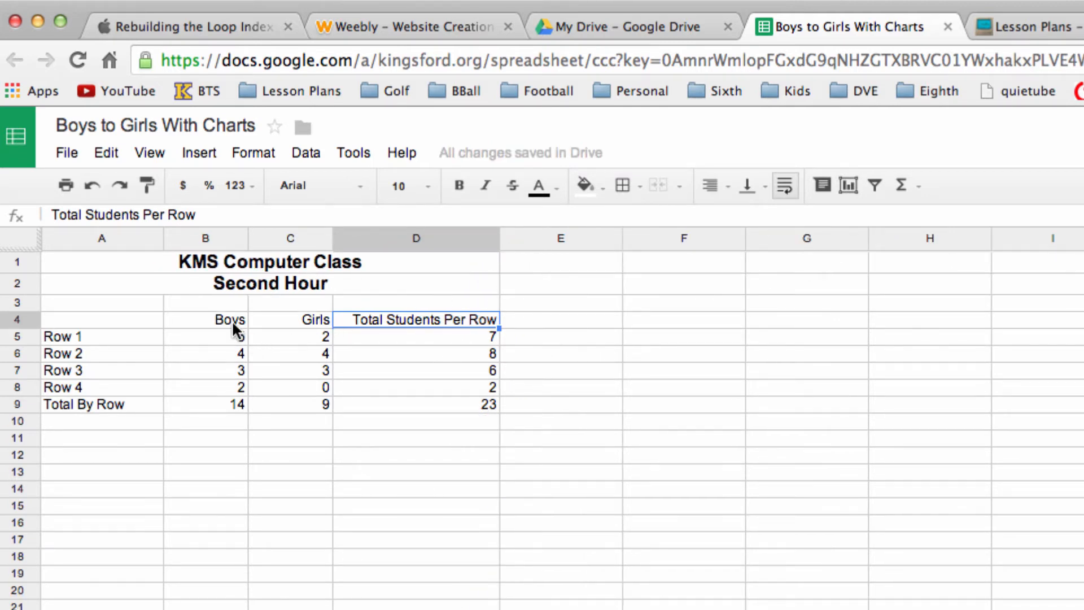
# Make the Boys, Girls and Total Students Per Row headings in B4:D4 bold
pyautogui.moveTo(231, 332); pyautogui.dragTo(453, 309)
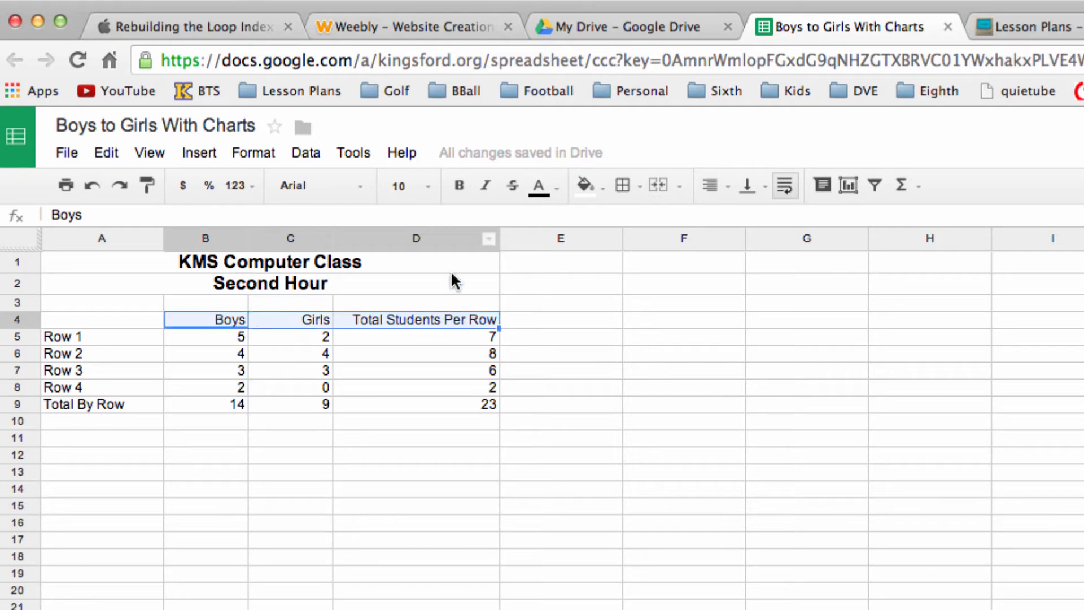
pyautogui.click(459, 185)
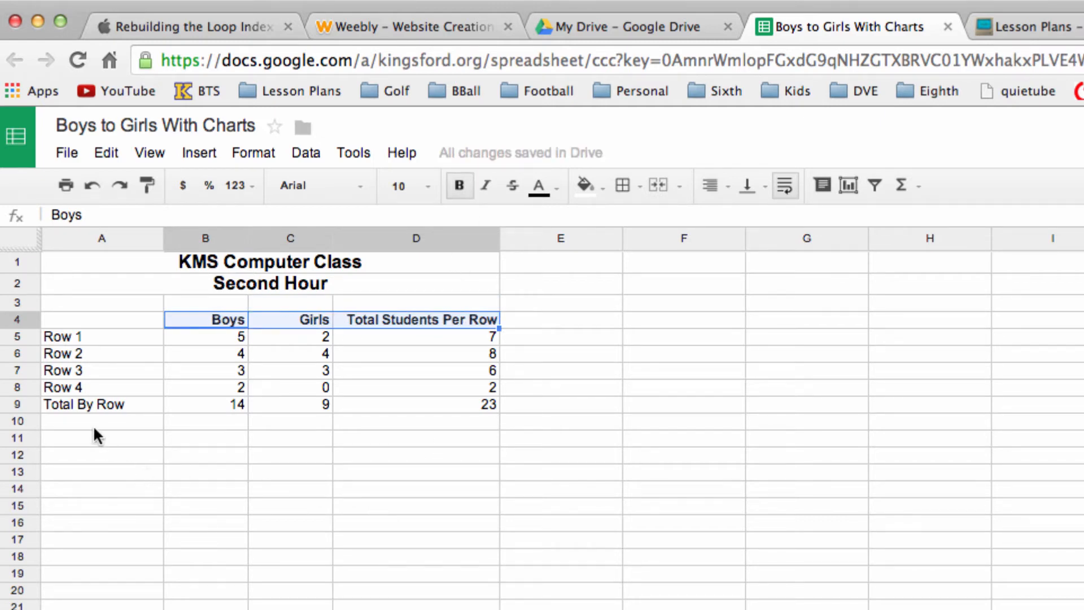
pyautogui.click(83, 508)
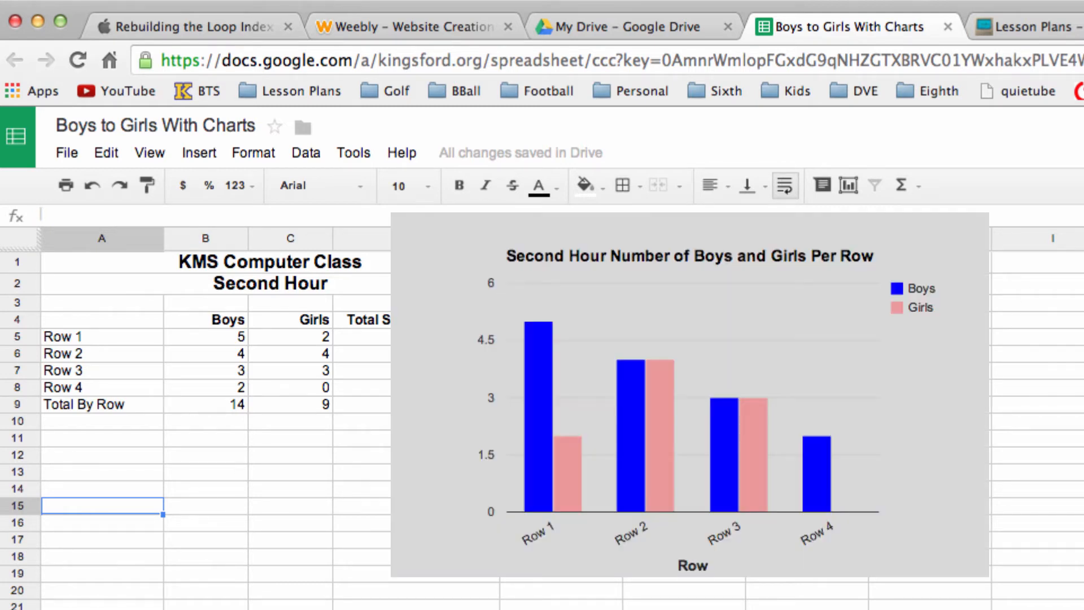
pyautogui.click(416, 605)
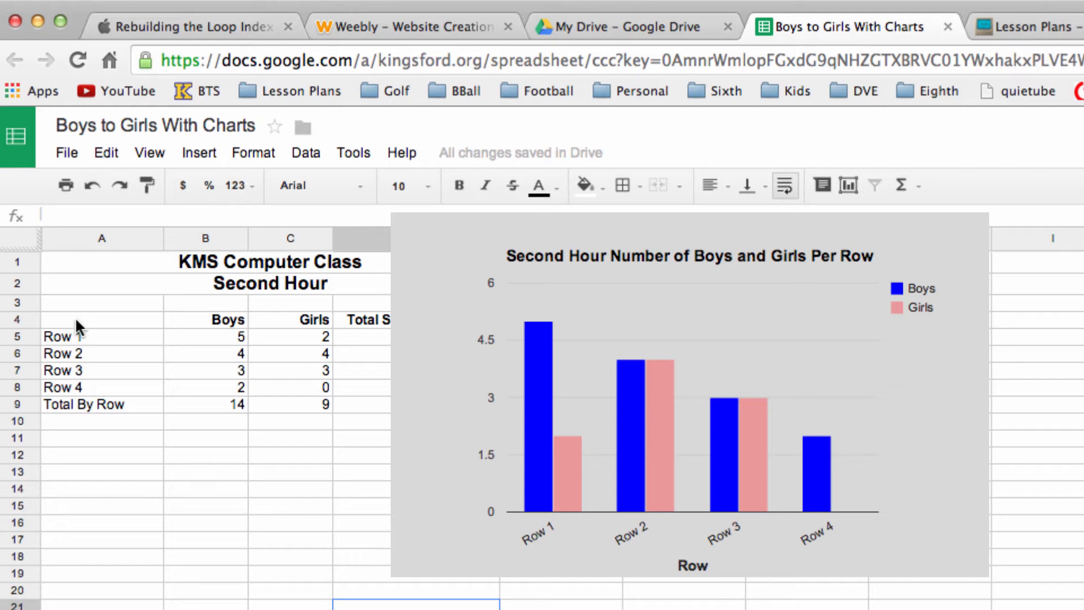
# Start a chart from the range A4:C8 and choose the column type with side-by-side Boys and Girls columns
pyautogui.moveTo(73, 317); pyautogui.dragTo(325, 385)
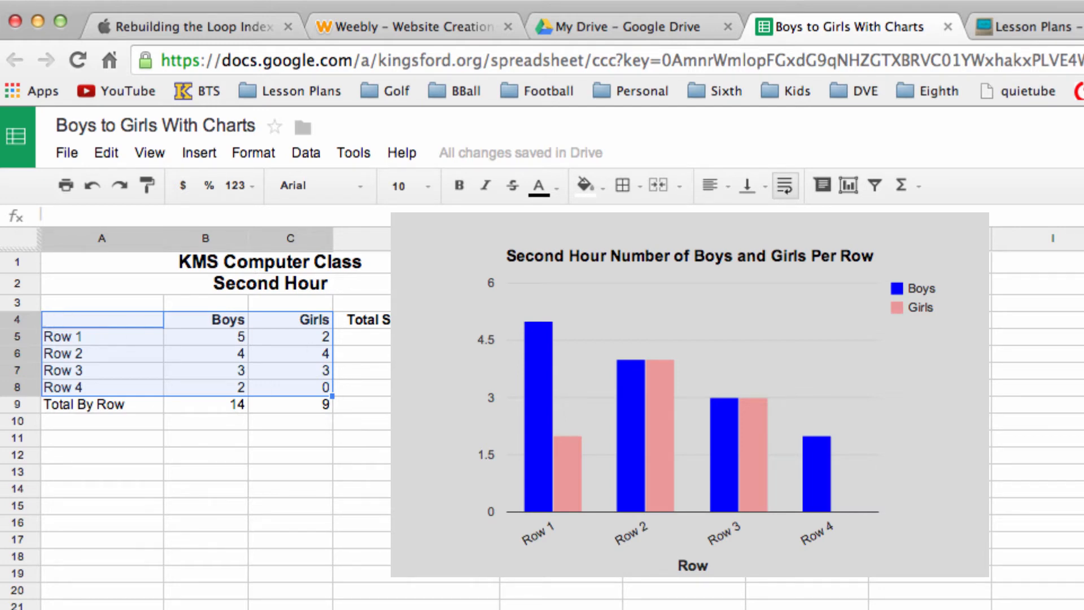
pyautogui.click(846, 185)
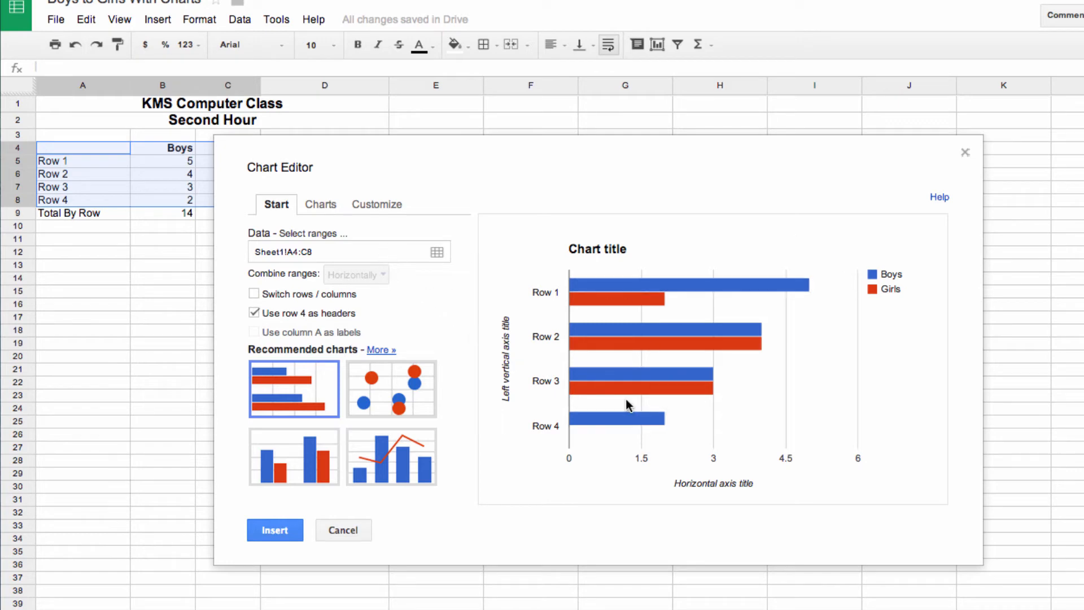
pyautogui.click(327, 212)
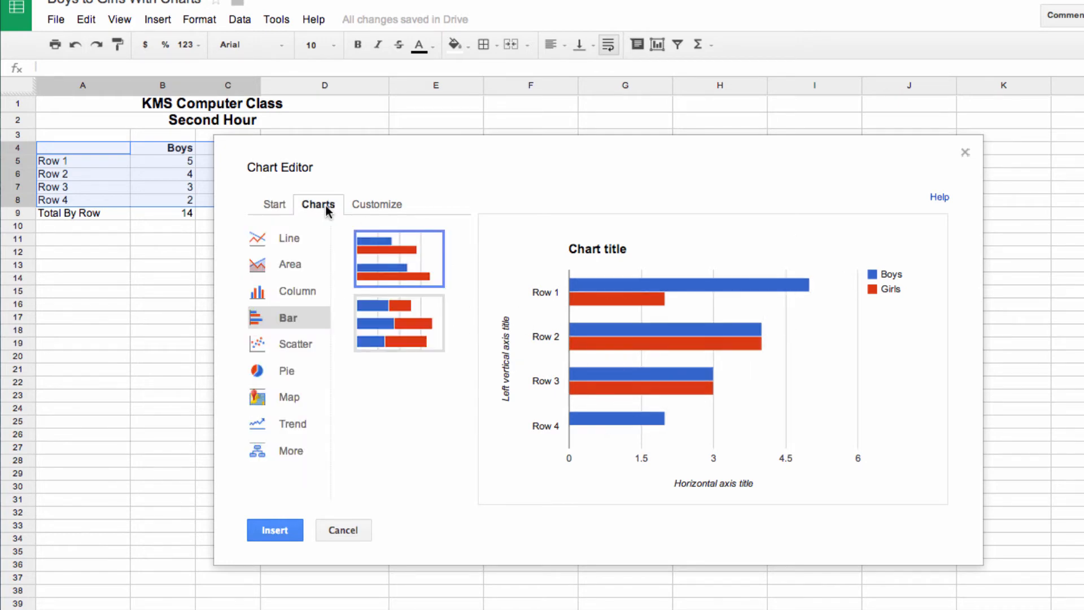
pyautogui.click(298, 293)
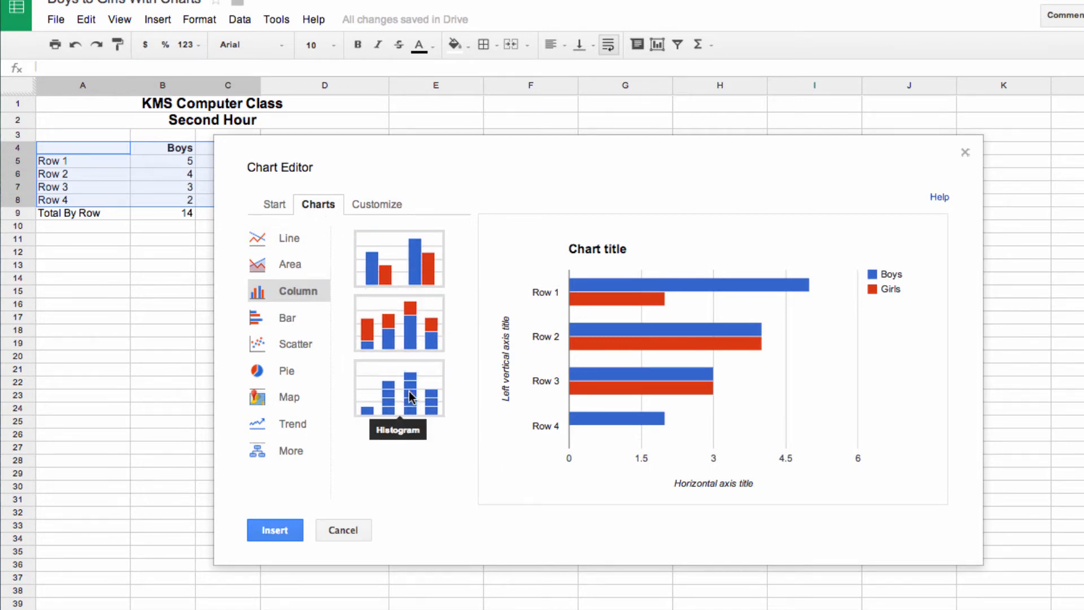
pyautogui.click(416, 274)
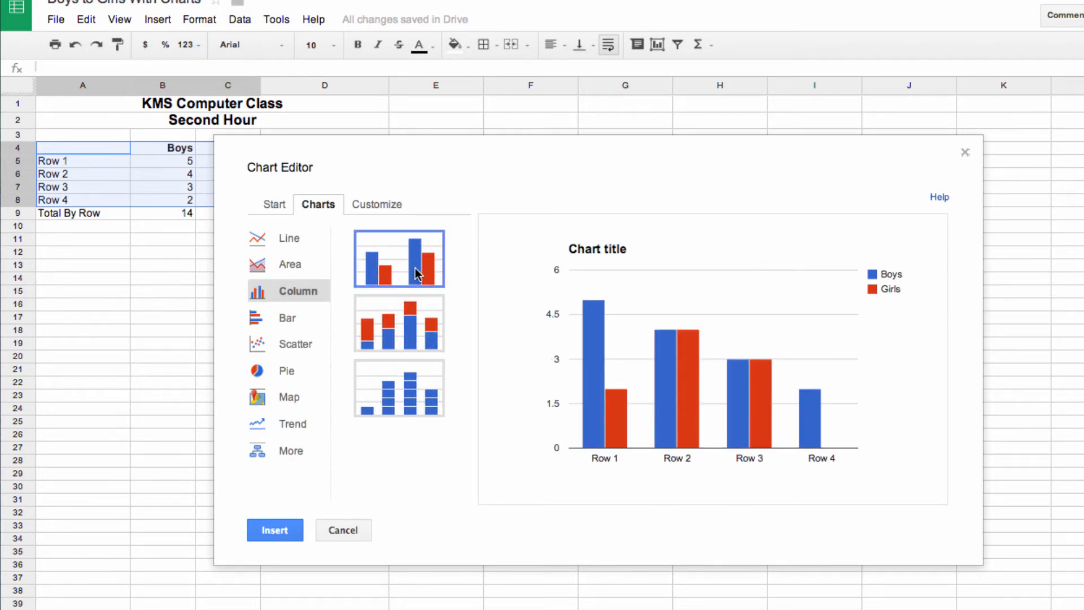
# Replace the default chart title with "Second Hour Number of Boys and Girls Per Row"
pyautogui.click(372, 210)
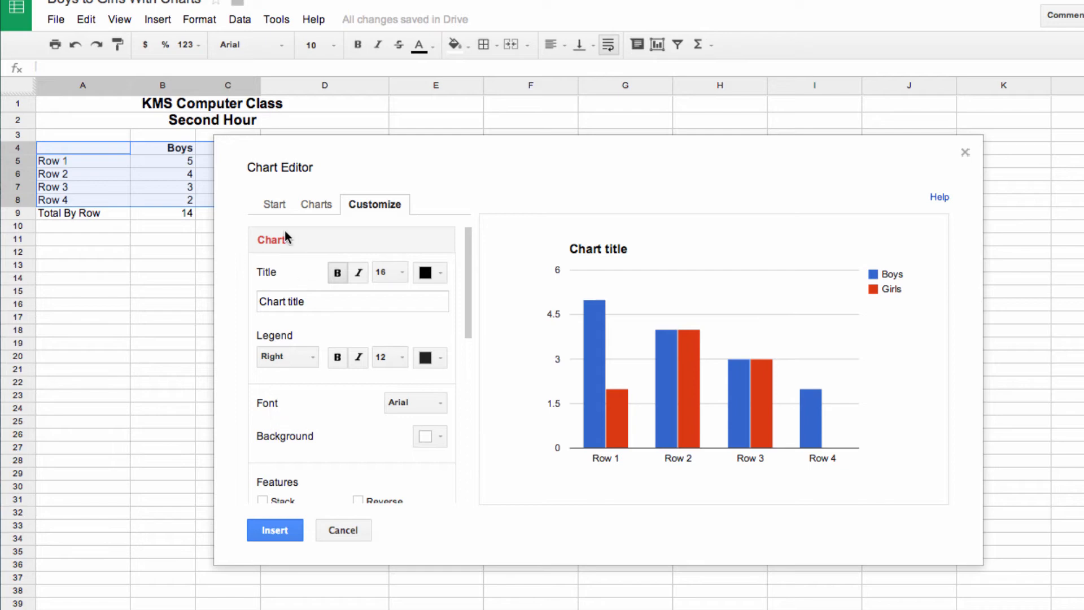
pyautogui.click(321, 302)
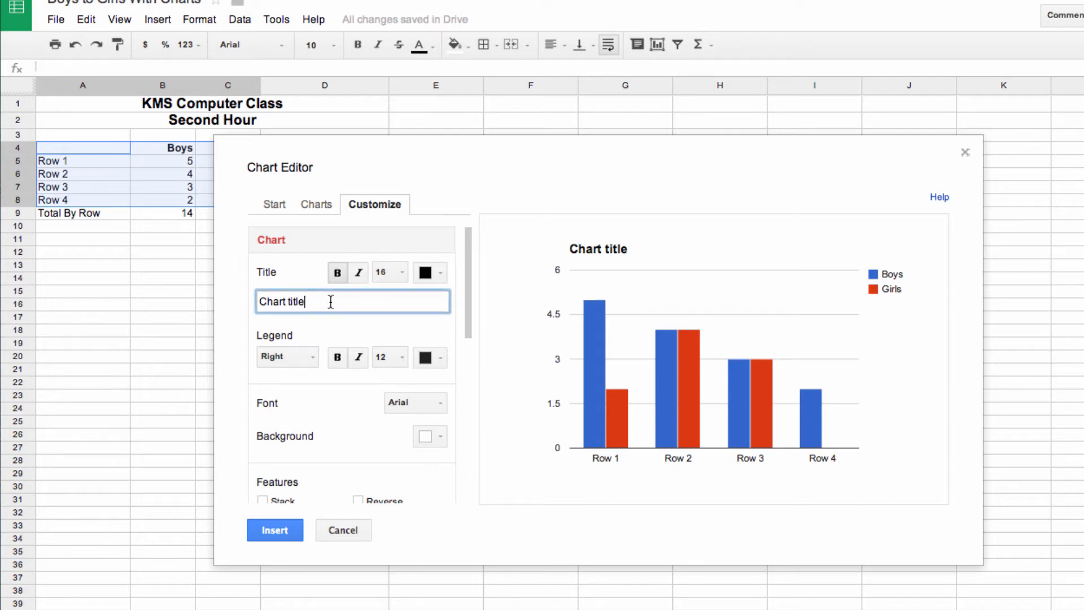
pyautogui.press('BackSpace')
pyautogui.press('BackSpace')
pyautogui.press('BackSpace')
pyautogui.press('BackSpace')
pyautogui.press('BackSpace')
pyautogui.press('BackSpace')
pyautogui.press('BackSpace')
pyautogui.press('BackSpace')
pyautogui.press('BackSpace')
pyautogui.press('BackSpace')
pyautogui.press('BackSpace')
pyautogui.write('Second Hour Number of')
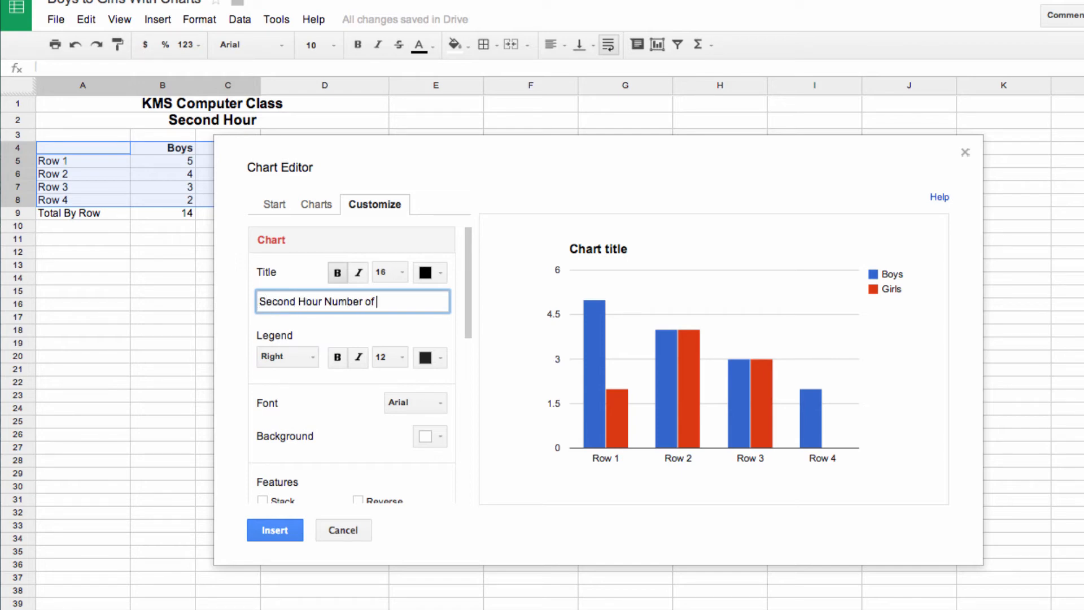
pyautogui.write(' Boys and Girls Per Row')
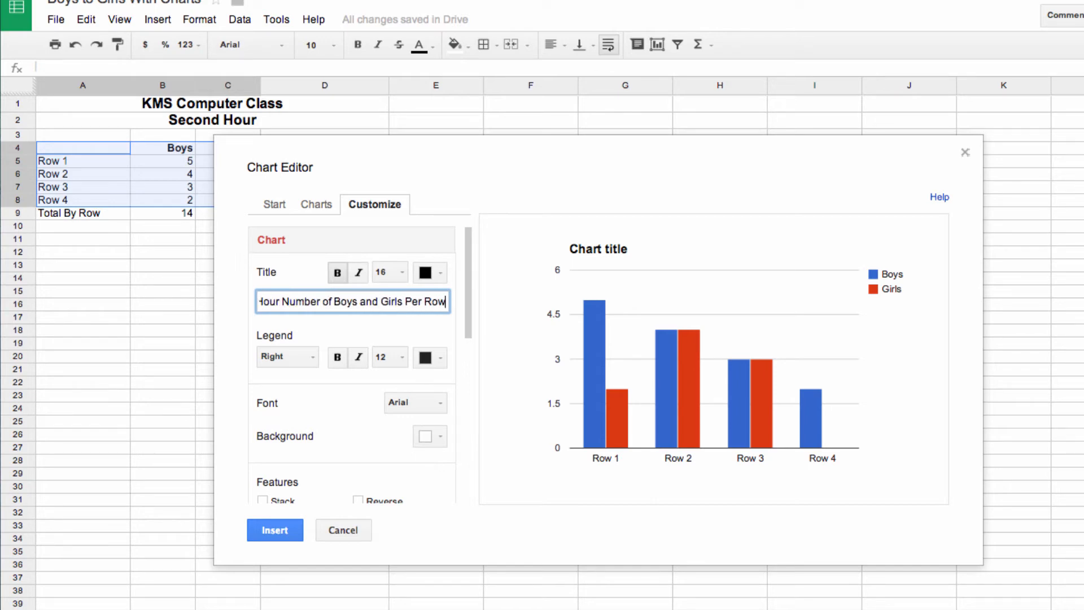
pyautogui.click(346, 331)
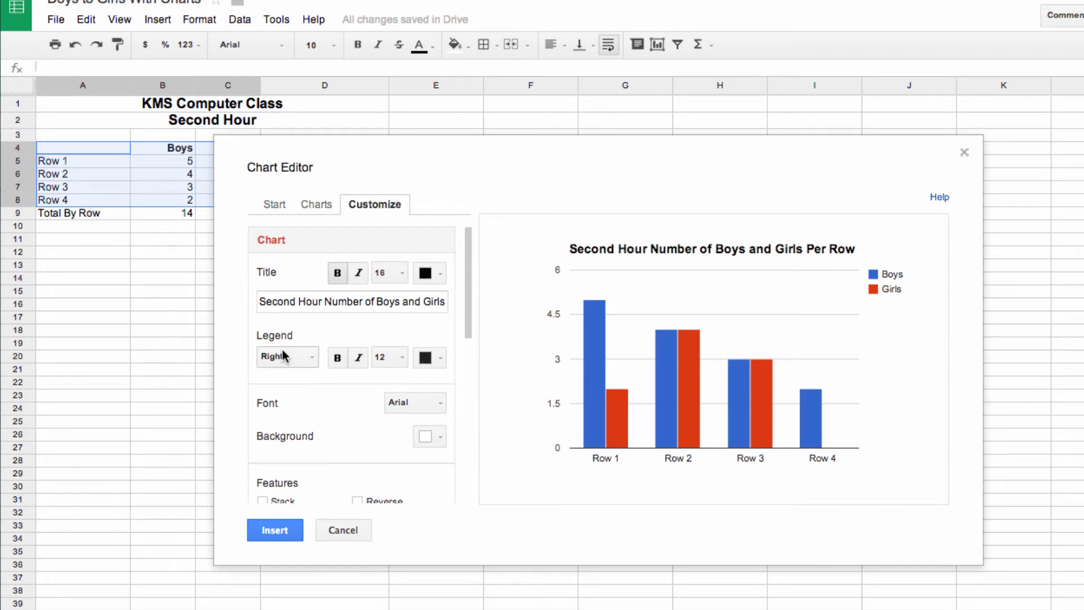
# Check the chart's legend position options, leaving Right selected, and set the chart background to light grey
pyautogui.click(311, 356)
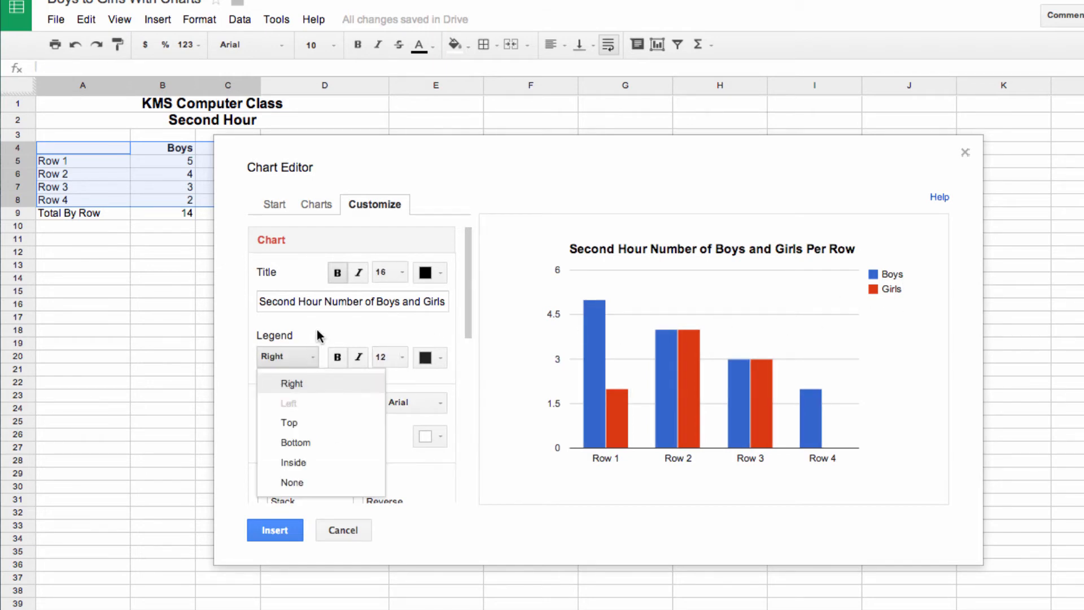
pyautogui.click(318, 336)
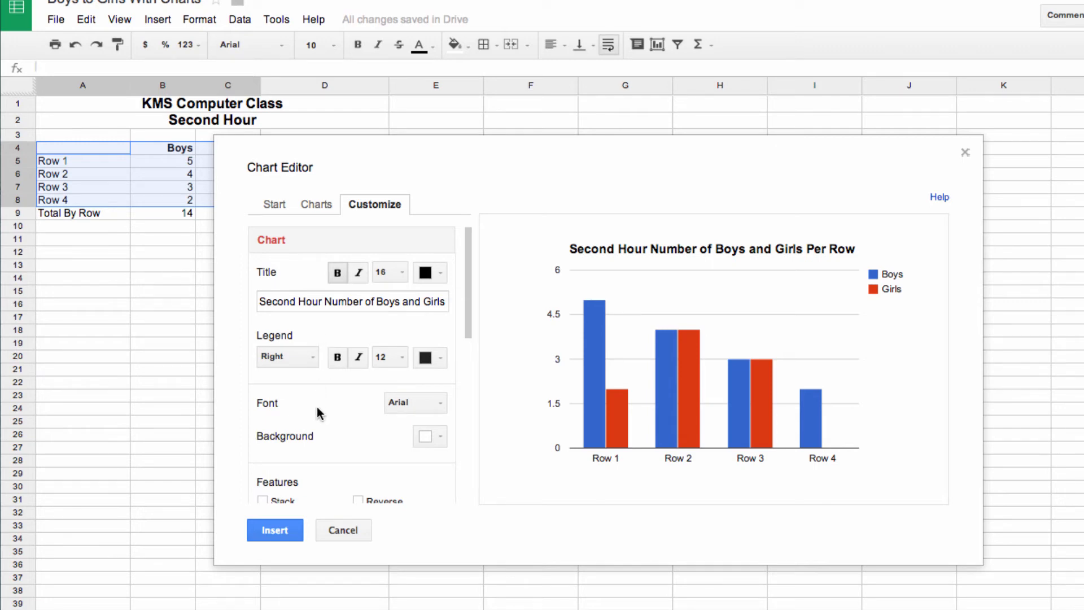
pyautogui.click(441, 436)
pyautogui.click(517, 466)
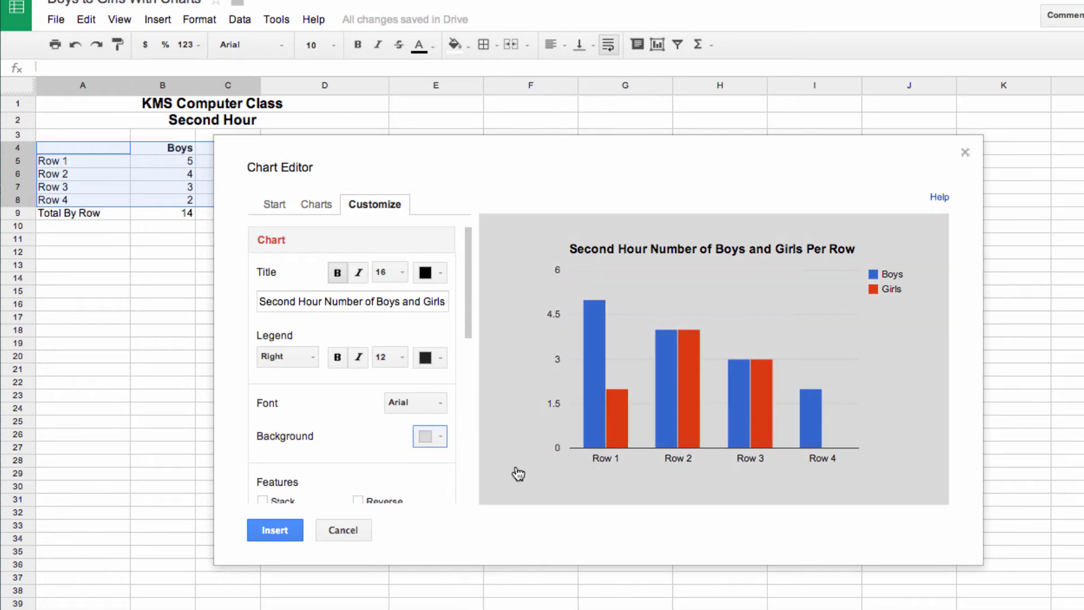
# Title the horizontal axis "Row" and format that title as 14-point bold without italics
pyautogui.scroll(-3, 356, 402)
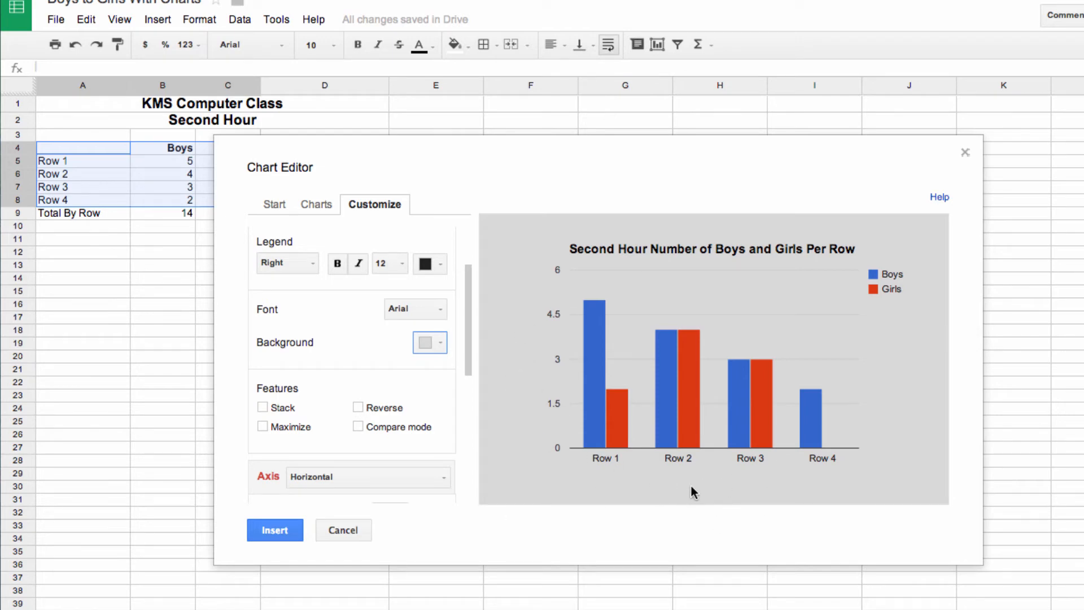
pyautogui.scroll(-4, 340, 351)
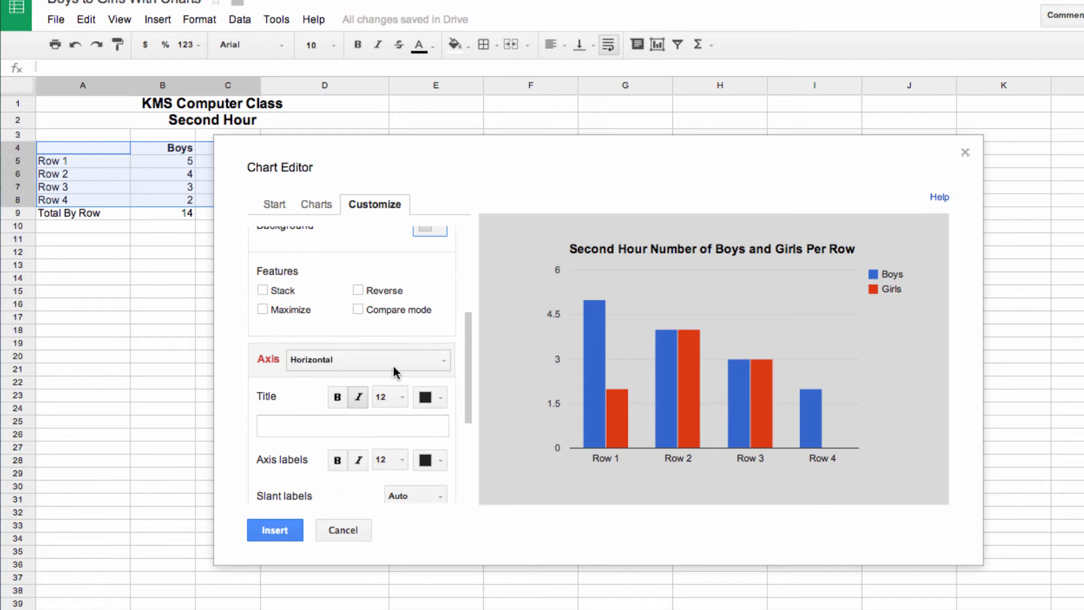
pyautogui.click(277, 427)
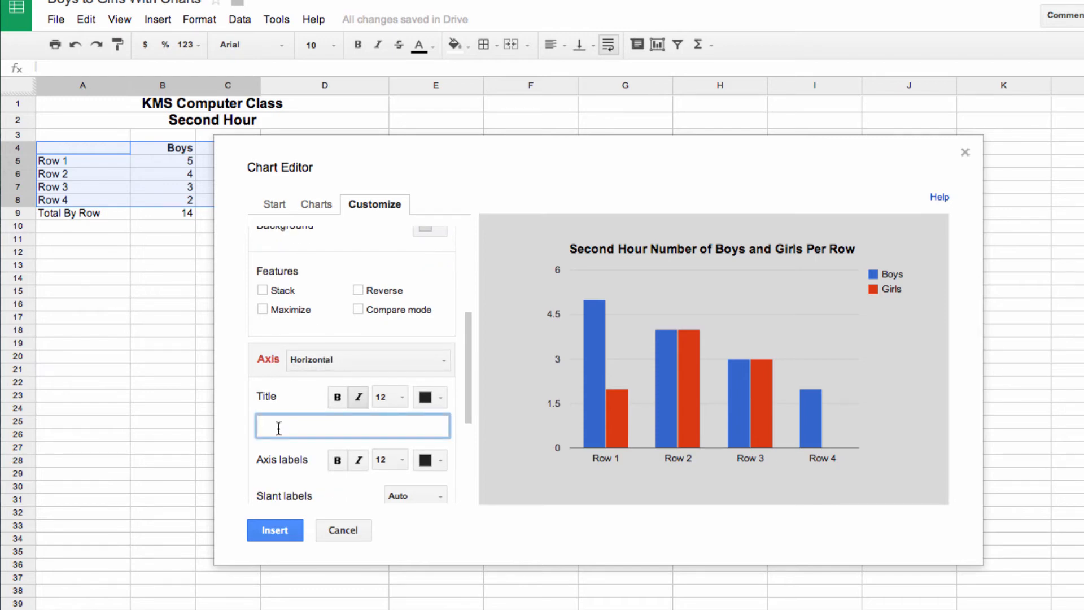
pyautogui.write('Rows')
pyautogui.press('BackSpace')
pyautogui.click(403, 398)
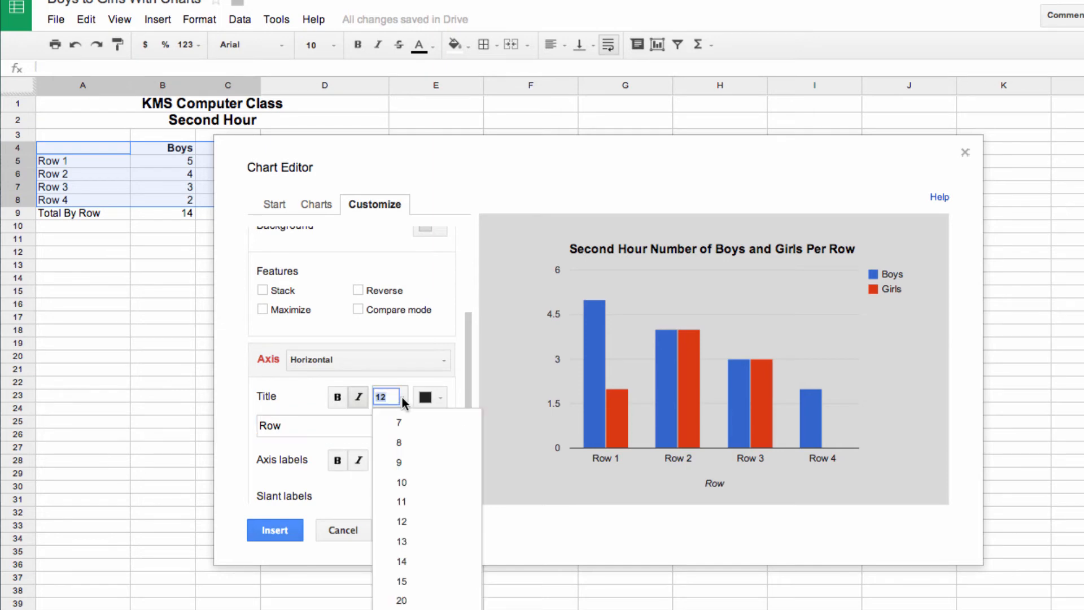
pyautogui.click(402, 561)
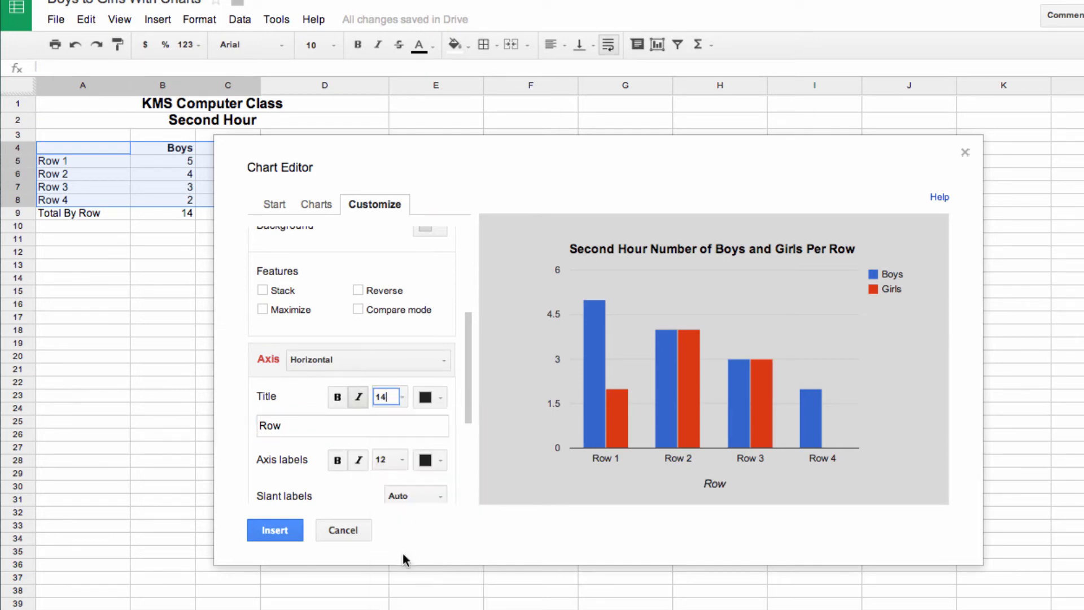
pyautogui.click(358, 396)
pyautogui.click(336, 398)
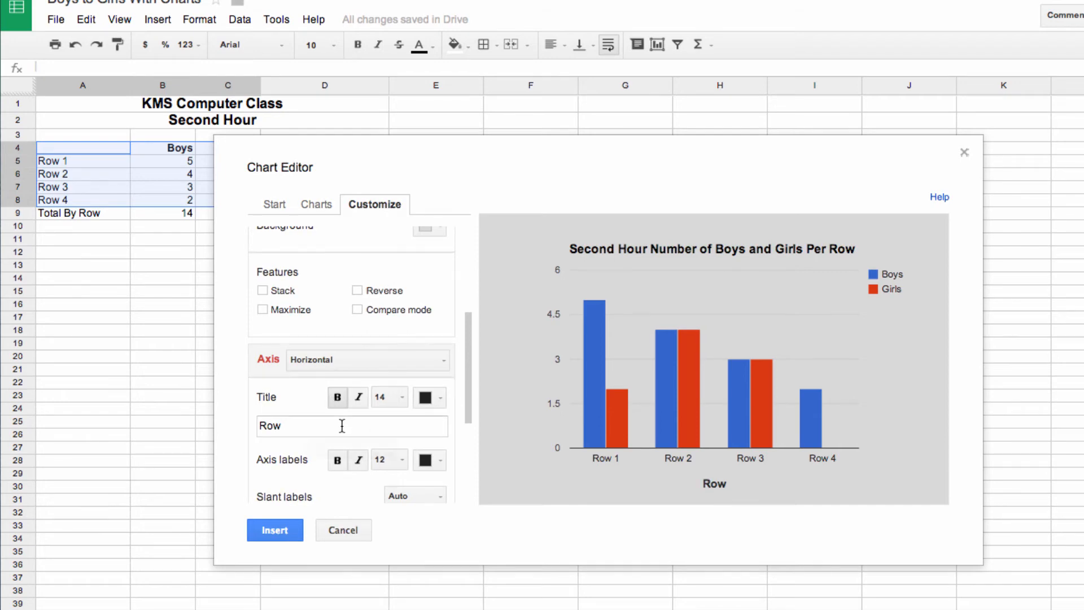
# Slant the horizontal axis labels by 30°
pyautogui.scroll(-3, 340, 424)
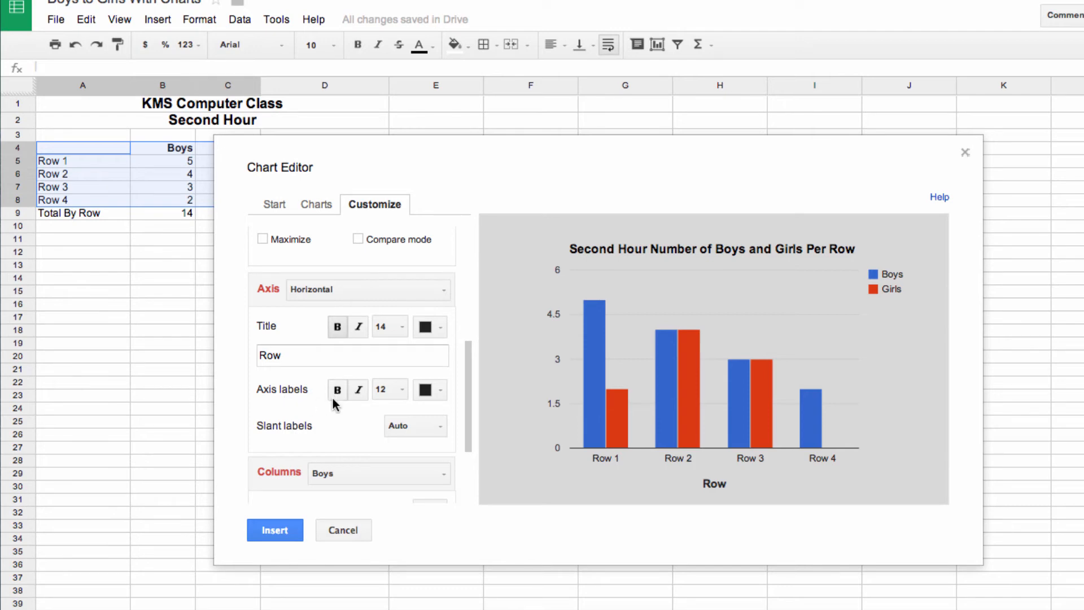
pyautogui.click(438, 429)
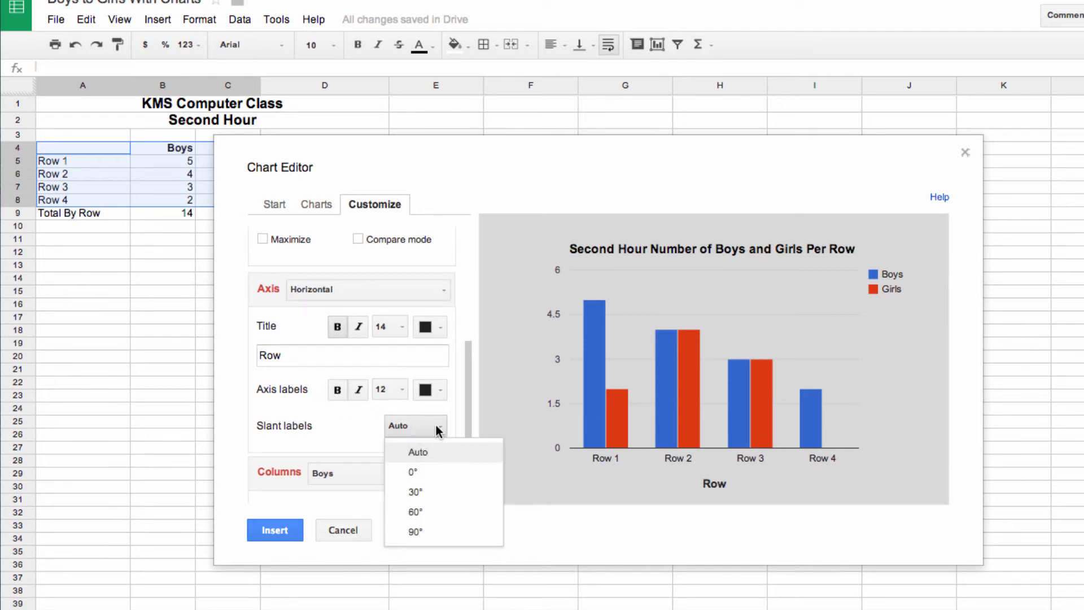
pyautogui.click(428, 494)
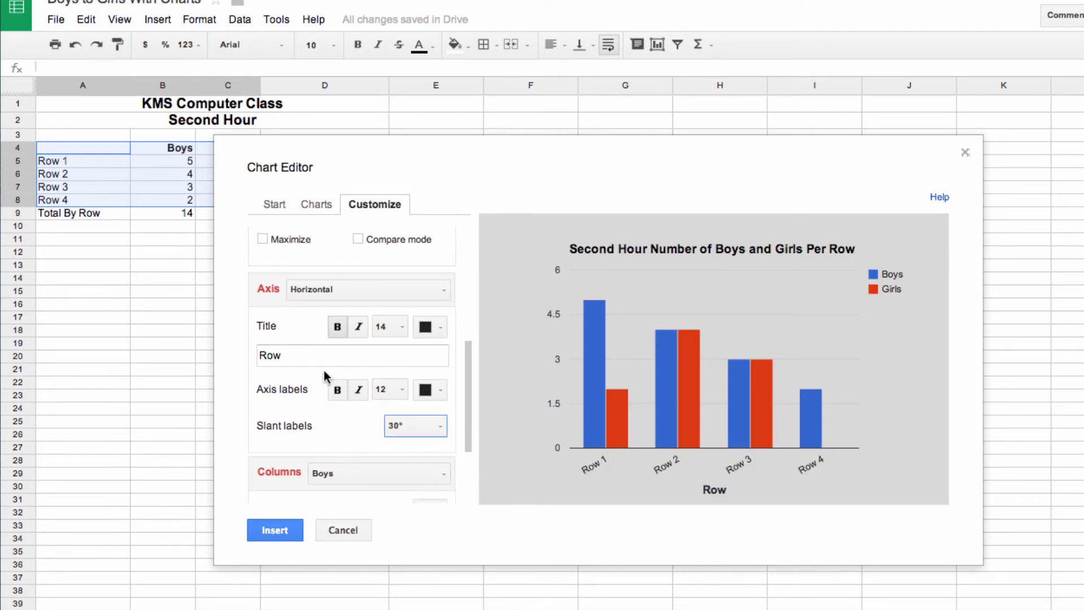
# Examine the column series choices and the axis setting for the Boys series
pyautogui.scroll(-2, 314, 355)
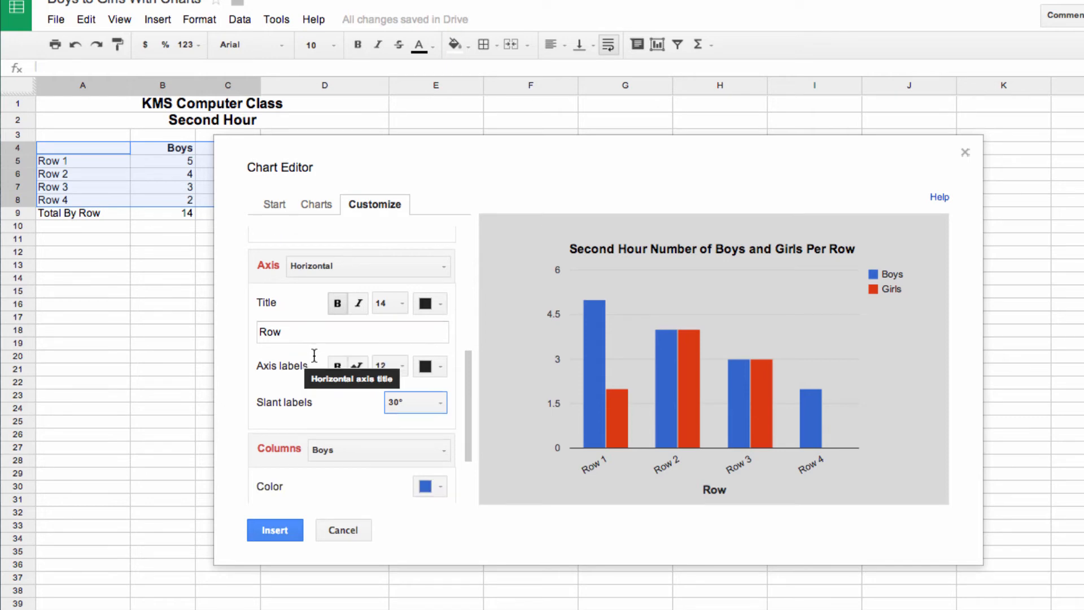
pyautogui.scroll(-2, 351, 442)
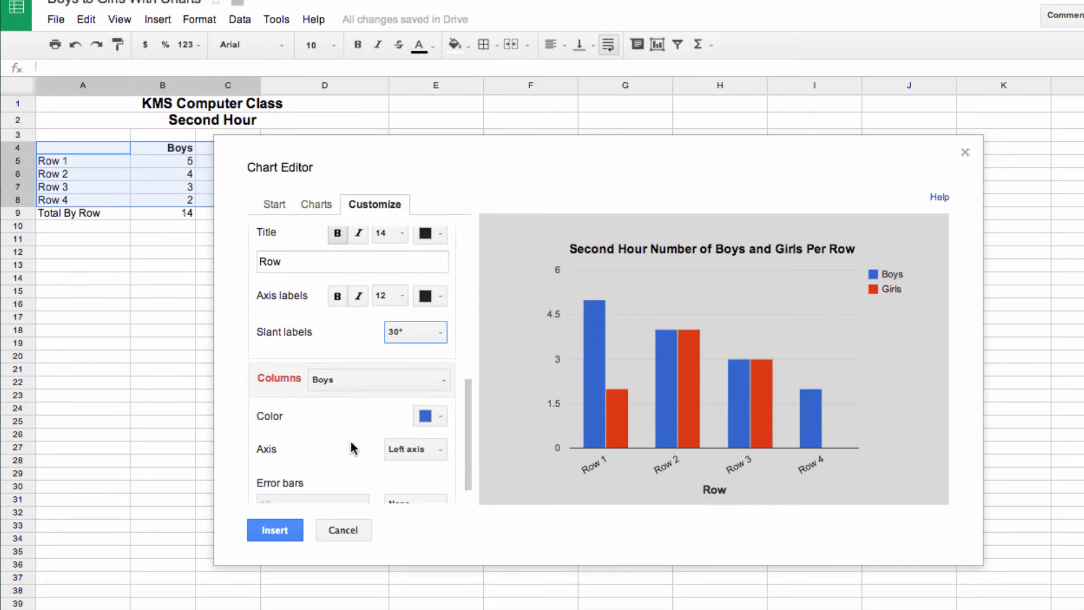
pyautogui.scroll(-1, 347, 388)
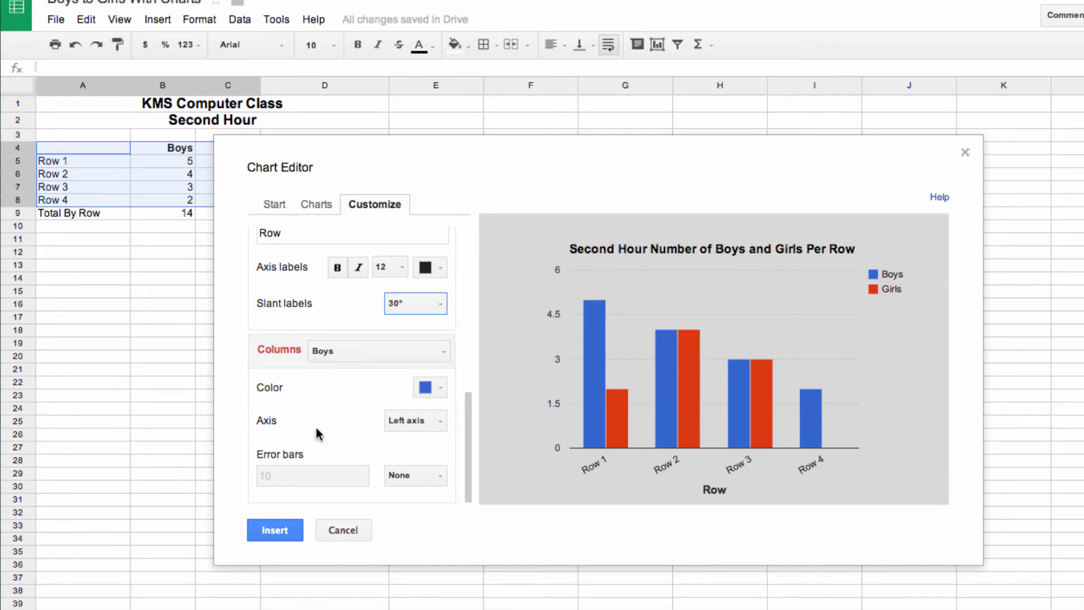
pyautogui.click(346, 352)
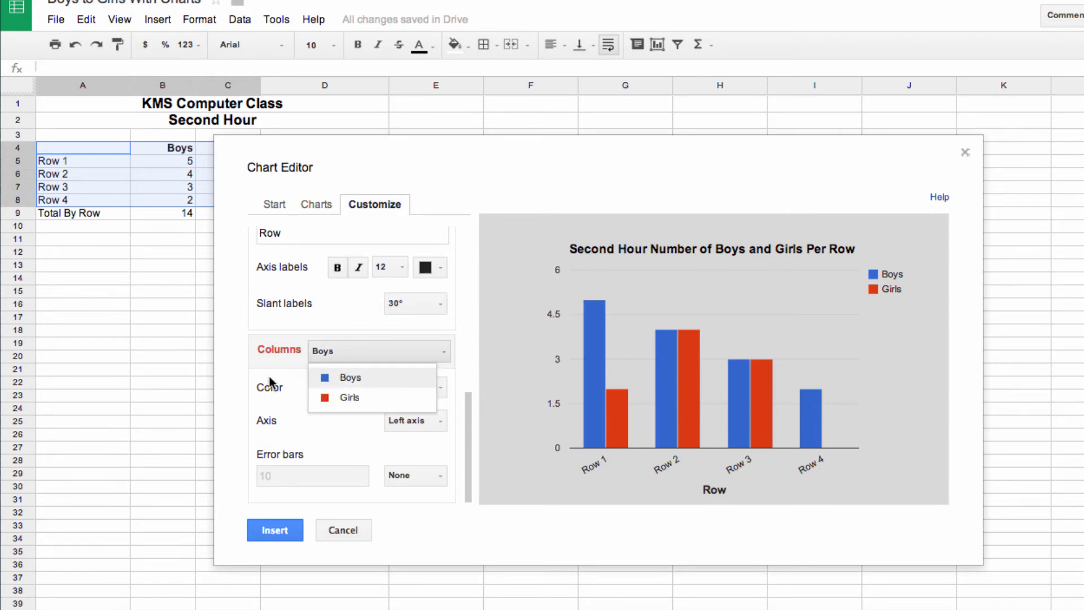
pyautogui.click(255, 342)
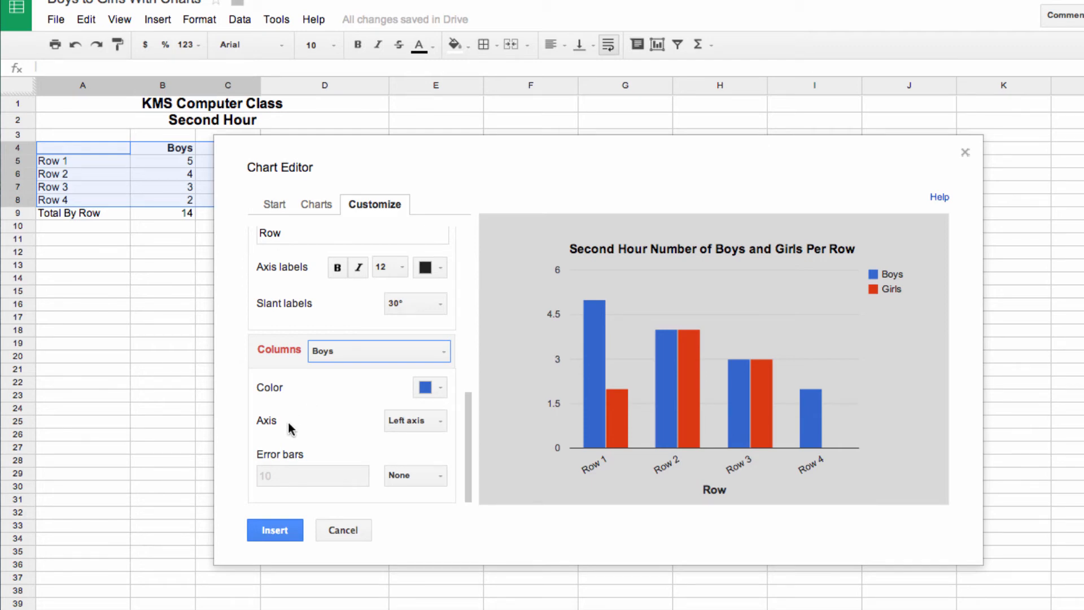
pyautogui.click(420, 423)
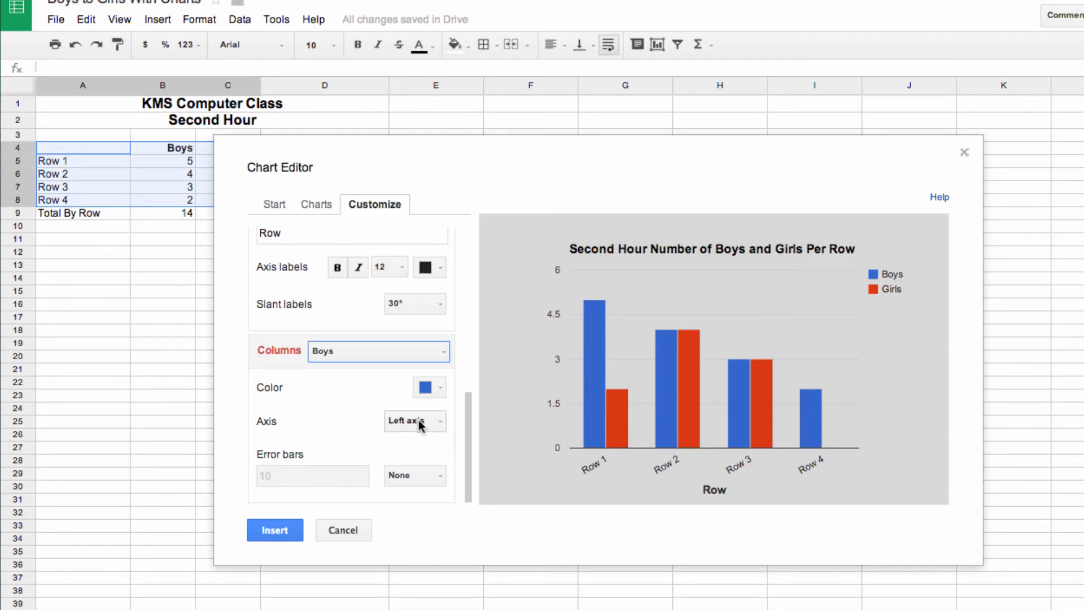
pyautogui.click(244, 410)
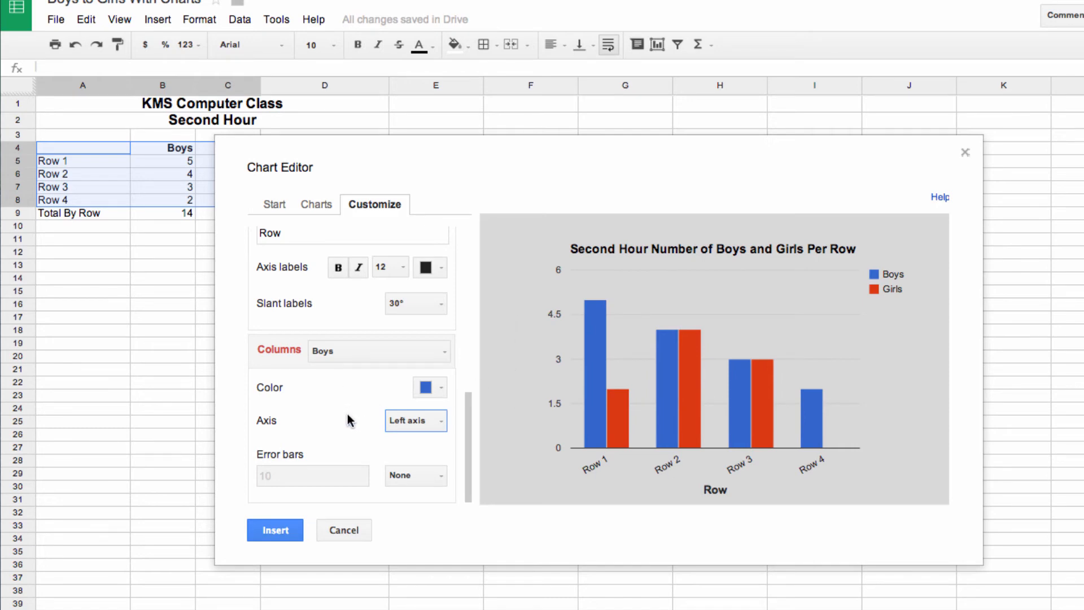
# Insert the customized column chart into the sheet and select it
pyautogui.click(283, 529)
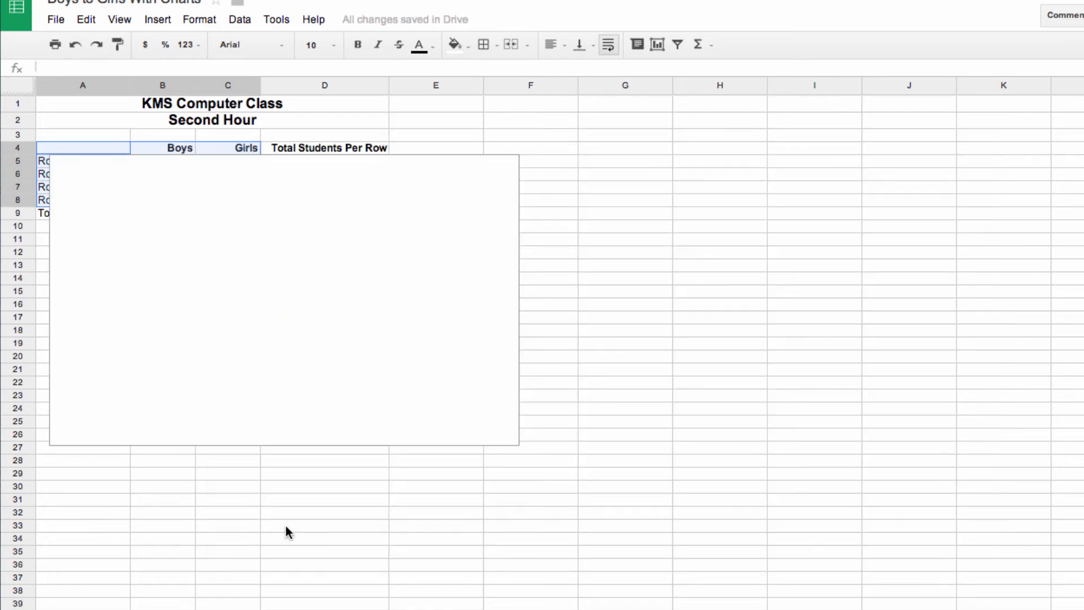
pyautogui.click(433, 160)
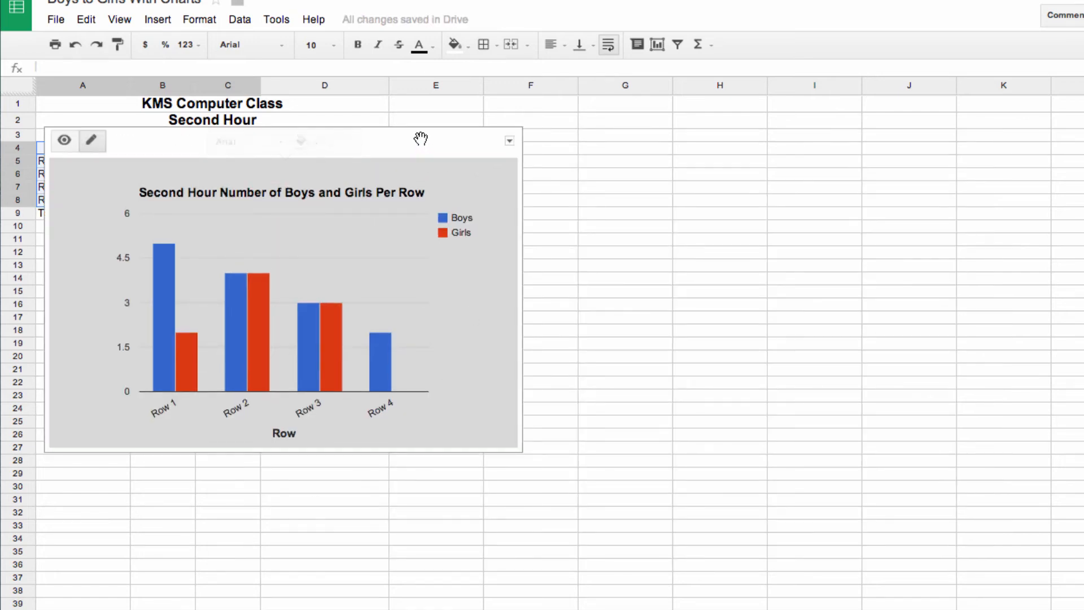
# Move the column chart below the data table so that it no longer covers the cells
pyautogui.moveTo(420, 139); pyautogui.dragTo(706, 324)
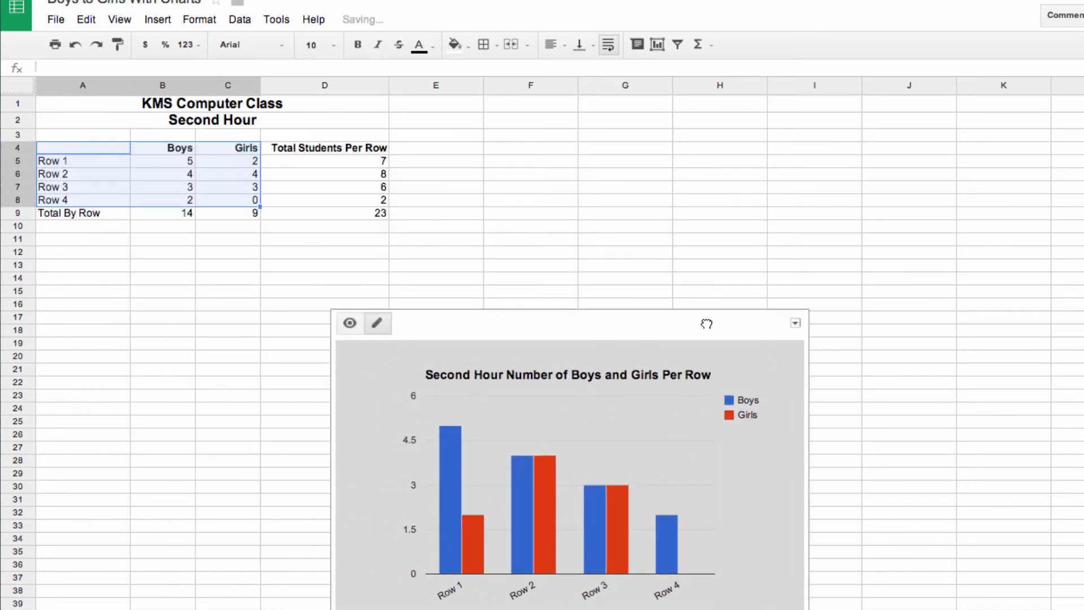
# Test the chart's link to the data by setting the Row 1 Boys count to 1, then restoring it to 5
pyautogui.click(148, 168)
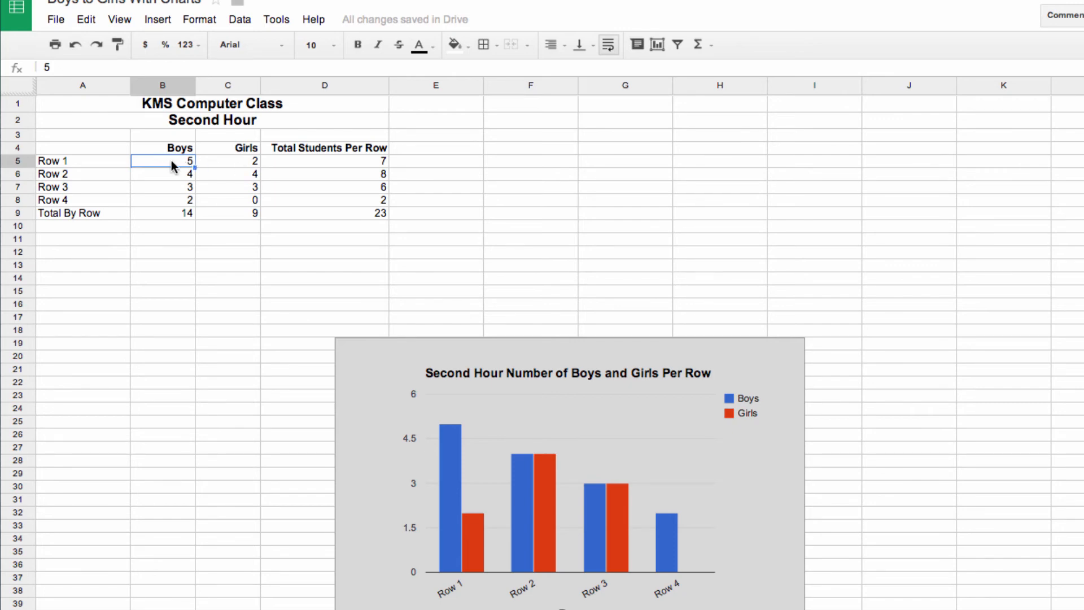
pyautogui.write('1')
pyautogui.press('Return')
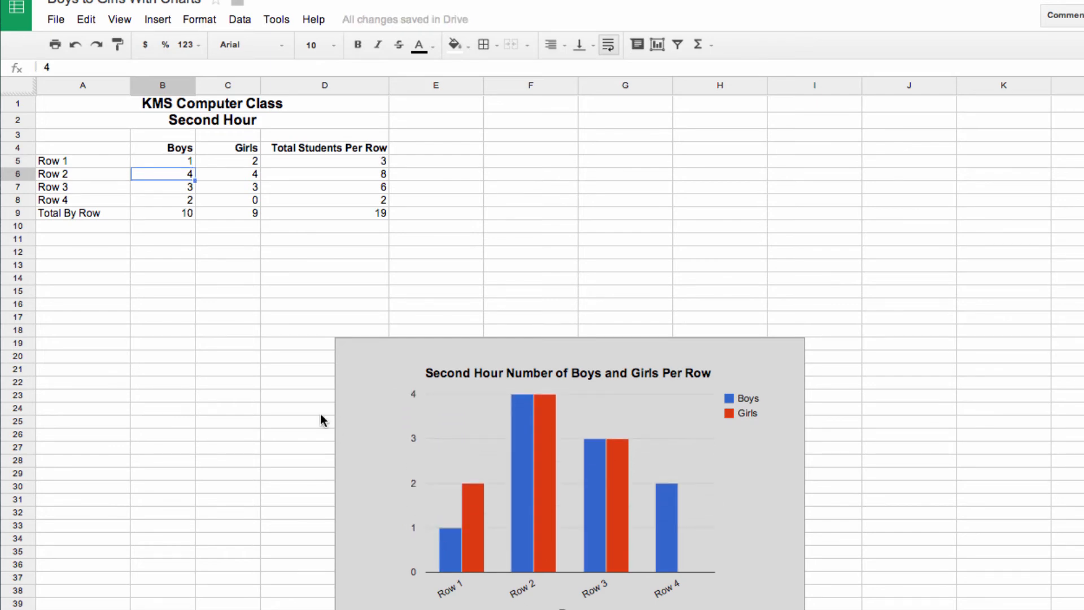
pyautogui.click(172, 158)
pyautogui.write('5')
pyautogui.press('Return')
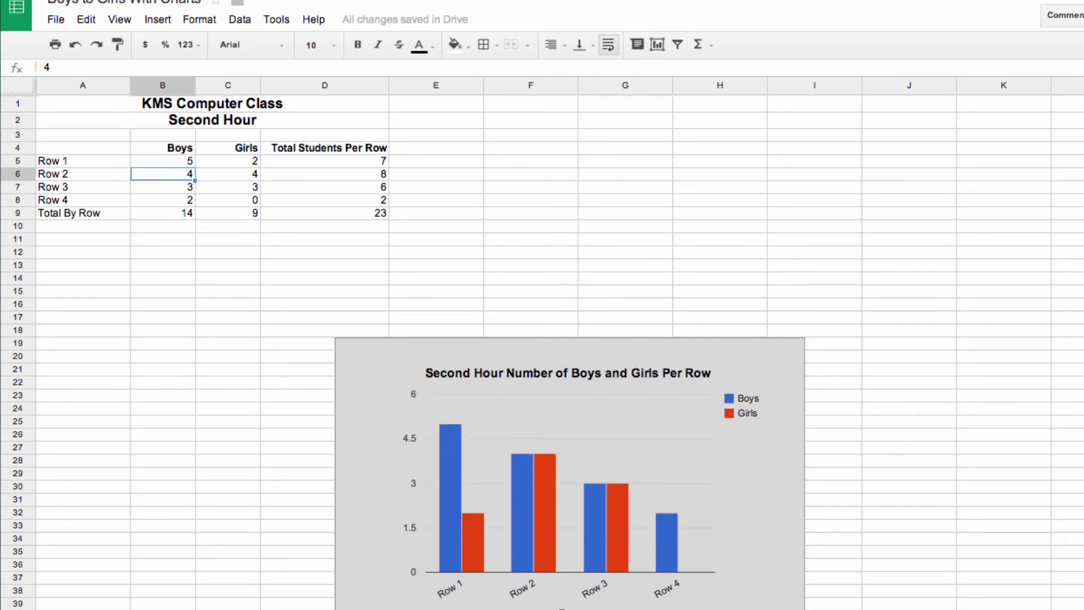
# Select the column chart and examine the additional actions it offers
pyautogui.click(378, 399)
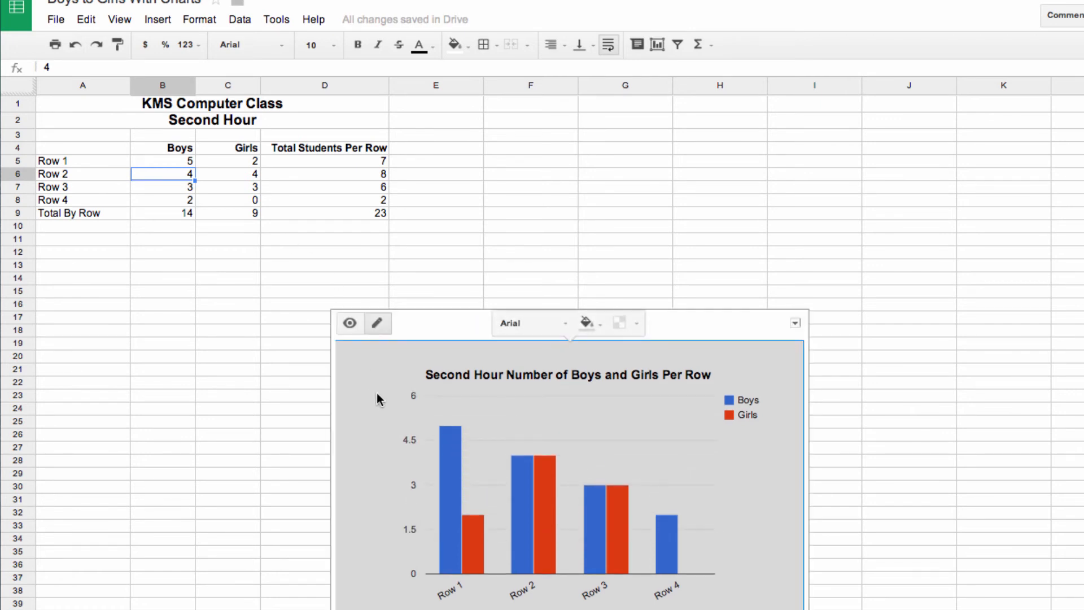
pyautogui.click(795, 323)
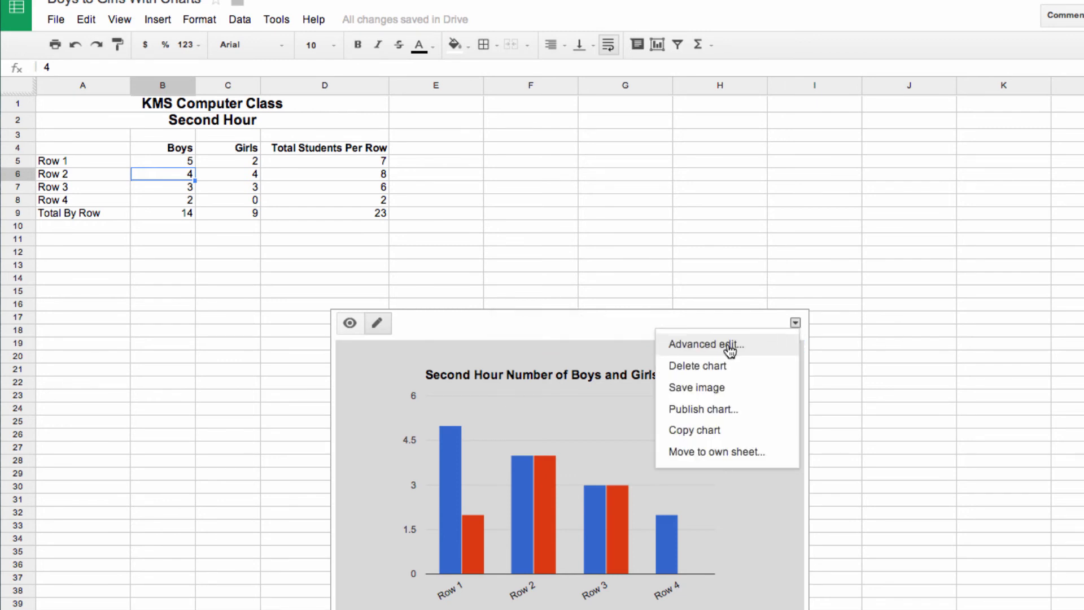
pyautogui.click(367, 413)
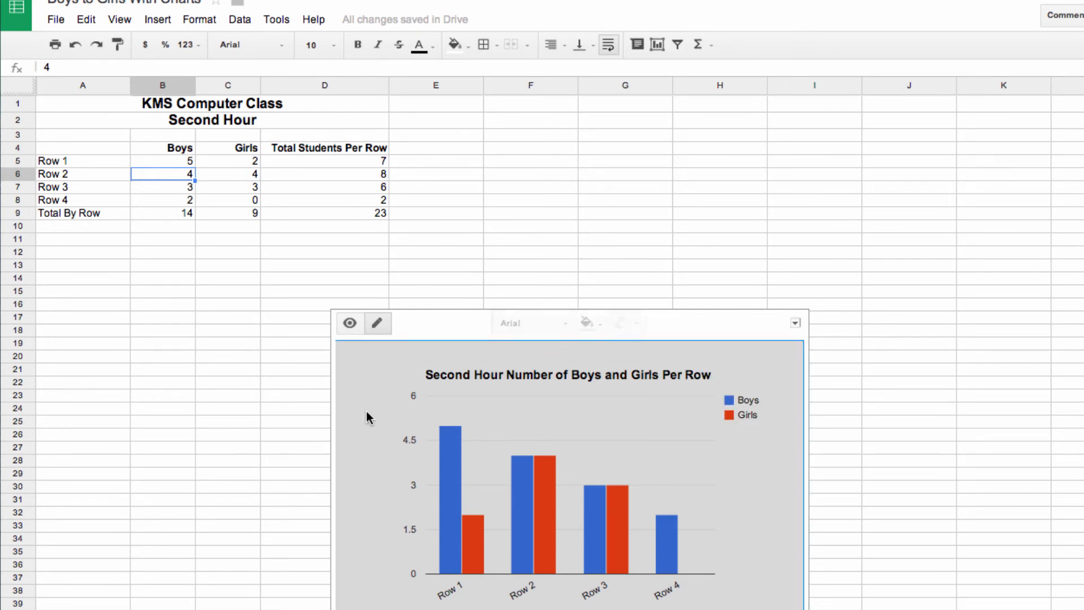
# Fill the Boys columns in the chart with dark green
pyautogui.click(452, 480)
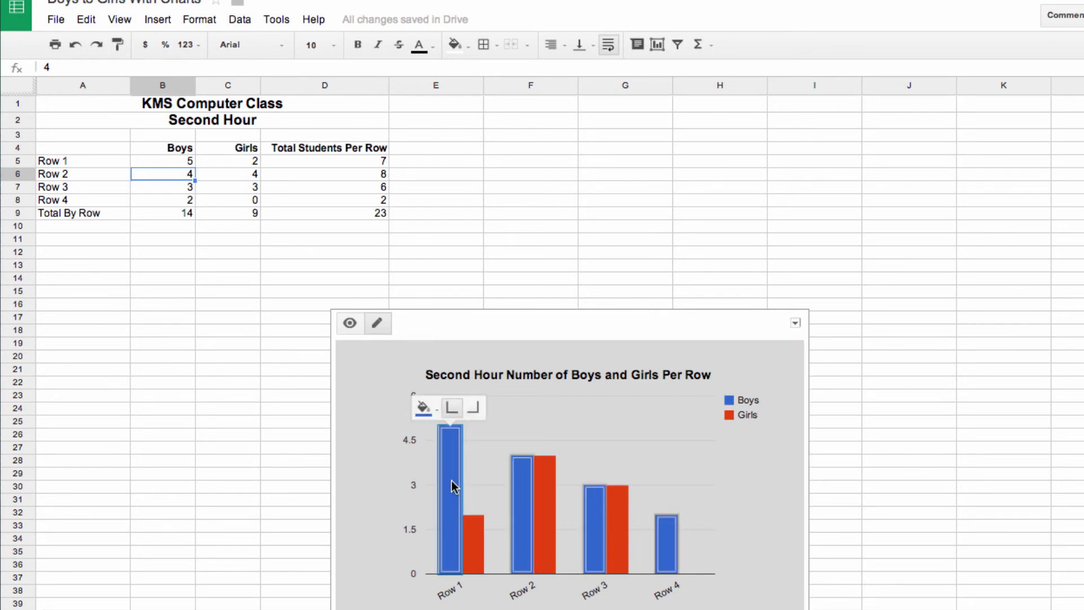
pyautogui.click(438, 405)
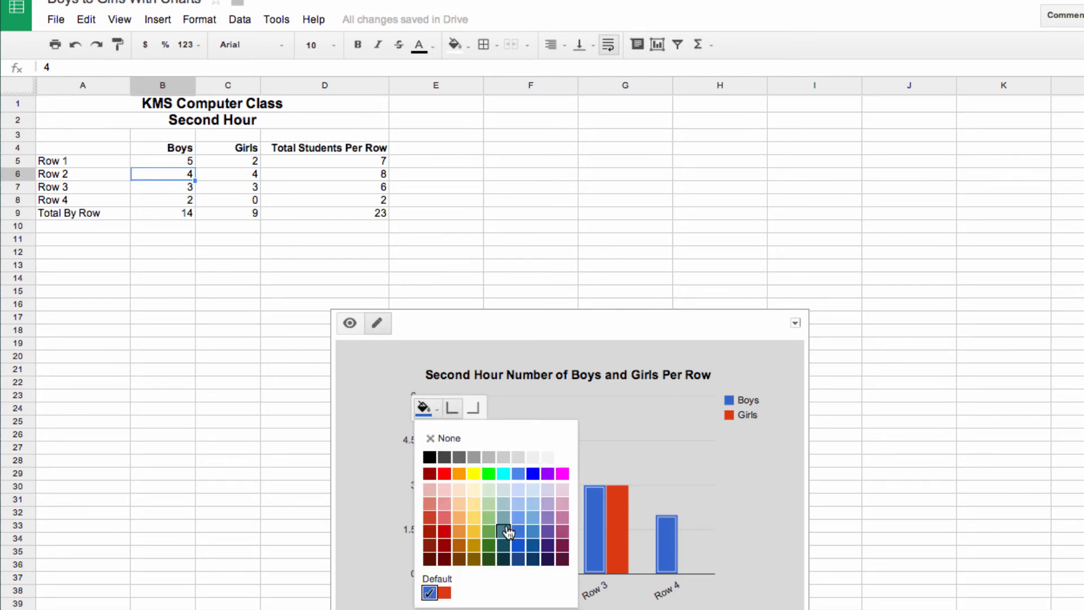
pyautogui.click(489, 546)
# Fill the Girls columns in the chart with light red
pyautogui.click(477, 536)
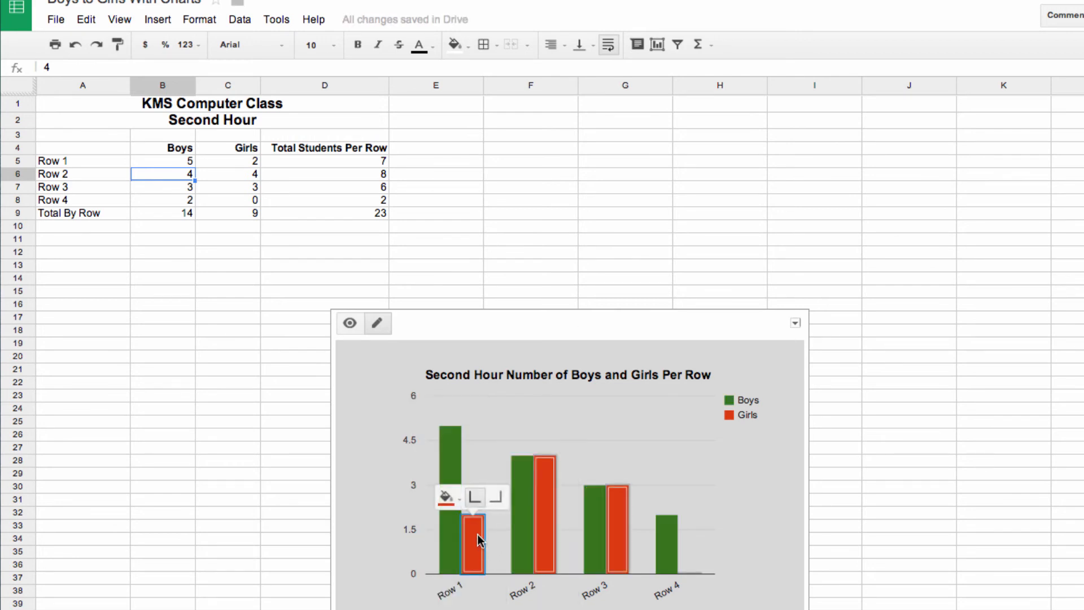
pyautogui.click(447, 497)
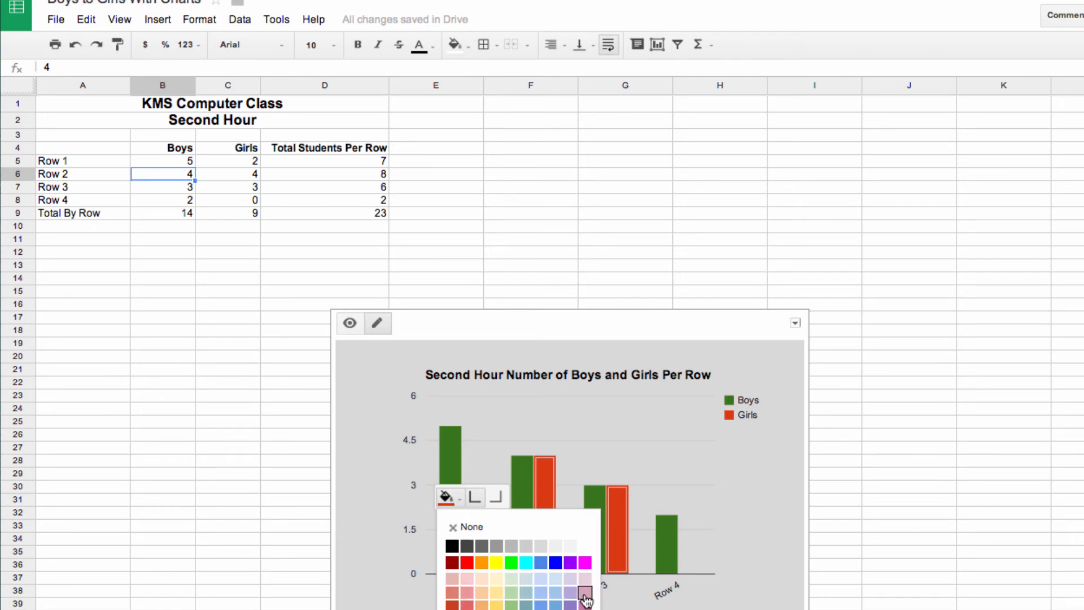
pyautogui.click(467, 592)
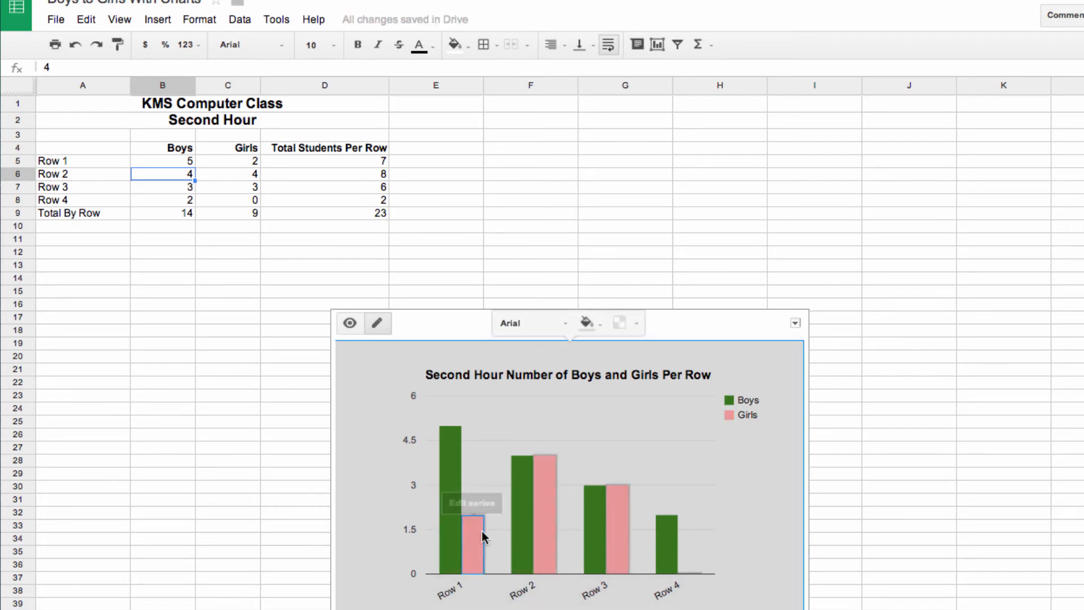
# Fill the Boys columns in the chart with bright blue
pyautogui.click(446, 494)
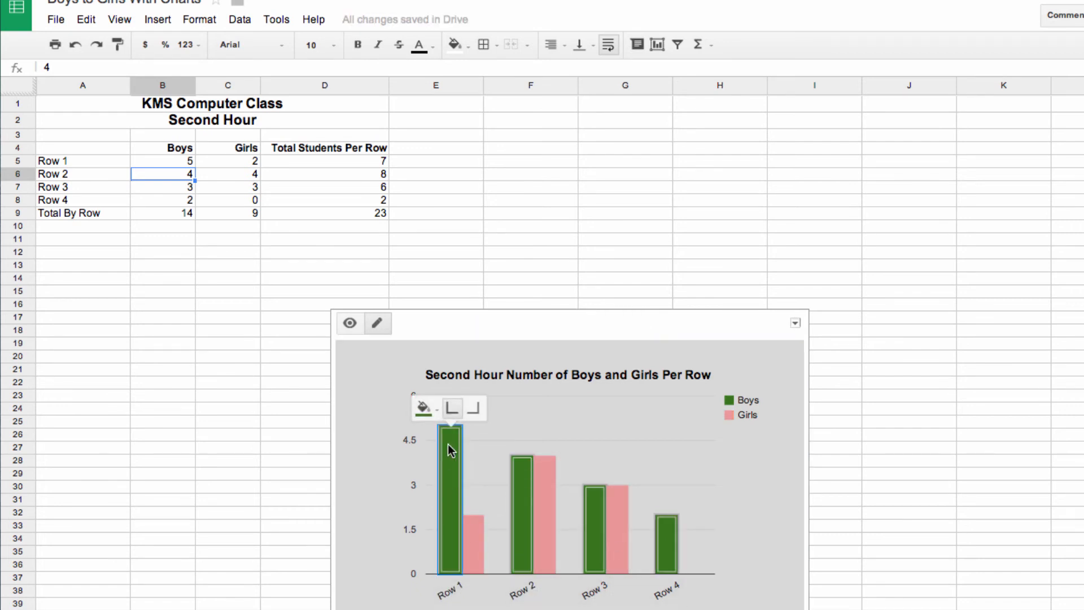
pyautogui.click(430, 407)
pyautogui.click(533, 473)
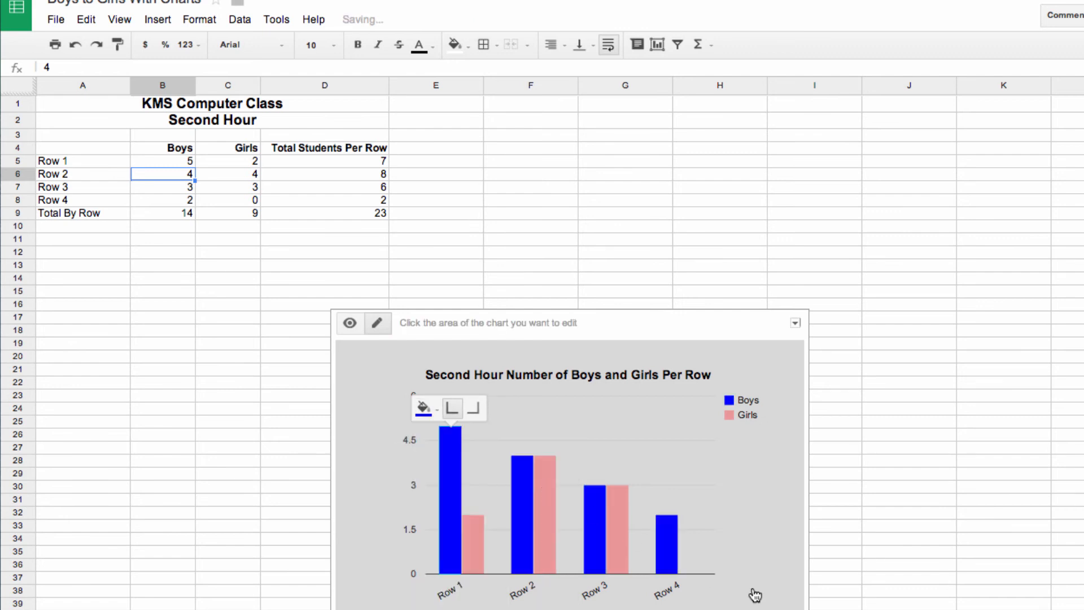
# Move the column chart beyond column F to free the area directly below the table
pyautogui.click(747, 598)
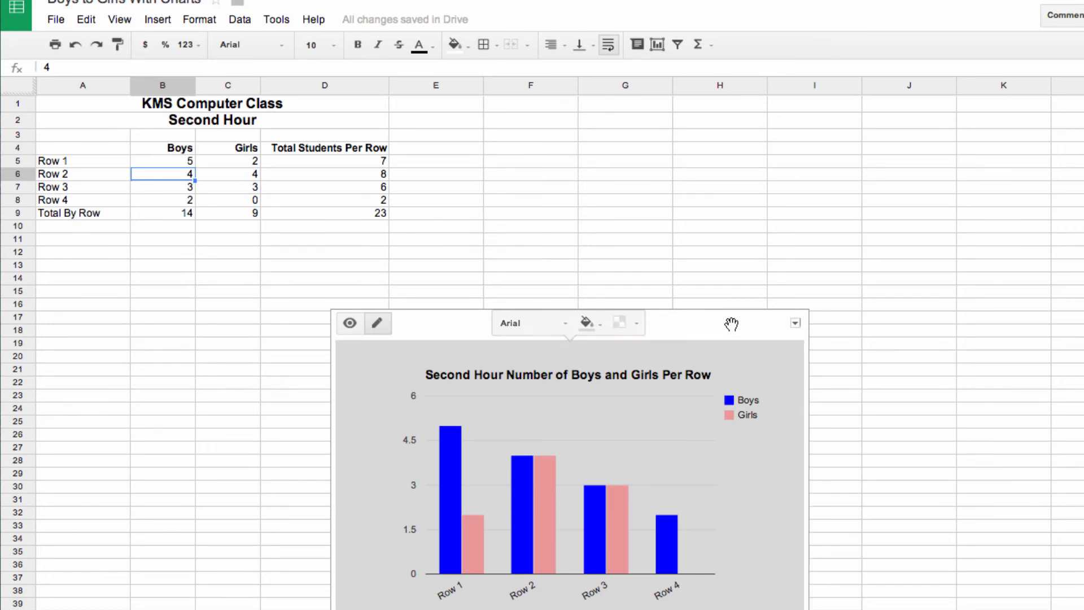
pyautogui.moveTo(738, 322); pyautogui.dragTo(1047, 303)
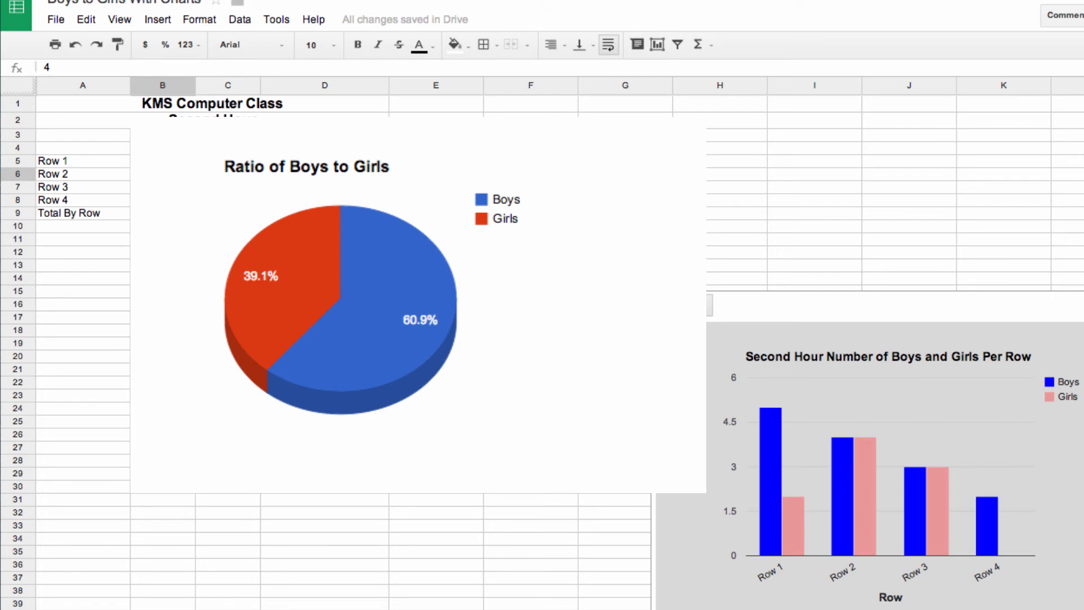
# Examine the Boys and Girls headers in B4:C4 and their totals in B9:C9 as possible source data for a chart
pyautogui.moveTo(163, 148); pyautogui.dragTo(228, 150)
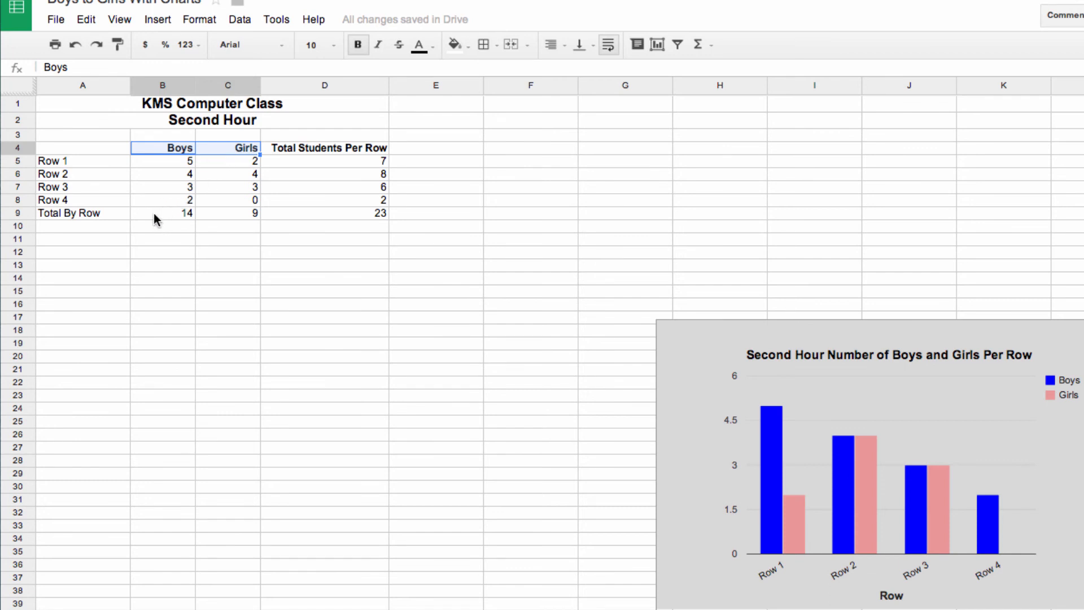
pyautogui.moveTo(170, 213); pyautogui.dragTo(240, 215)
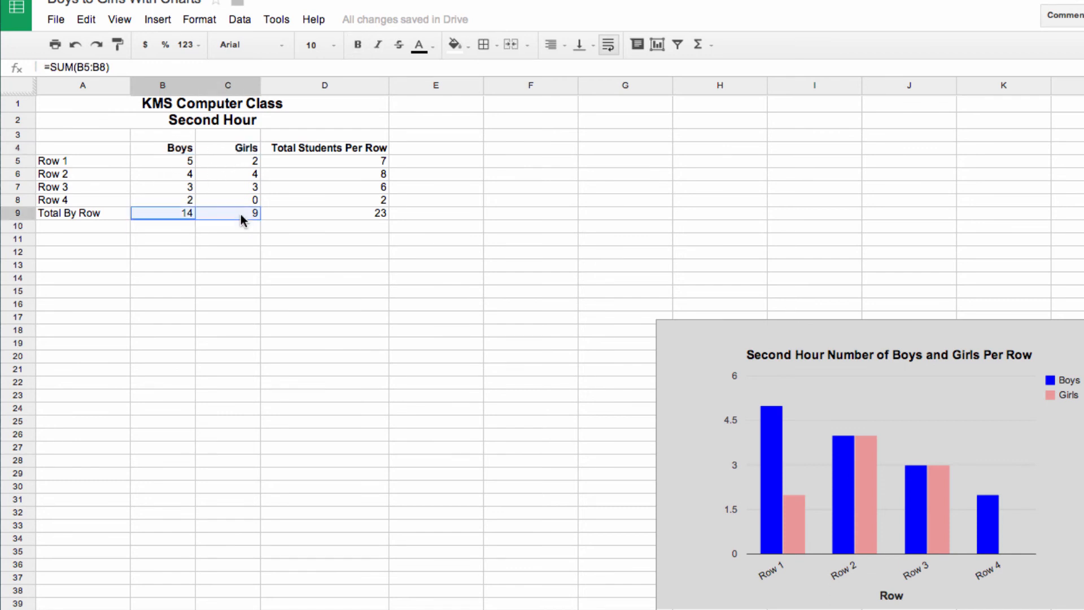
pyautogui.click(222, 267)
pyautogui.click(174, 149)
pyautogui.moveTo(175, 149); pyautogui.dragTo(238, 218)
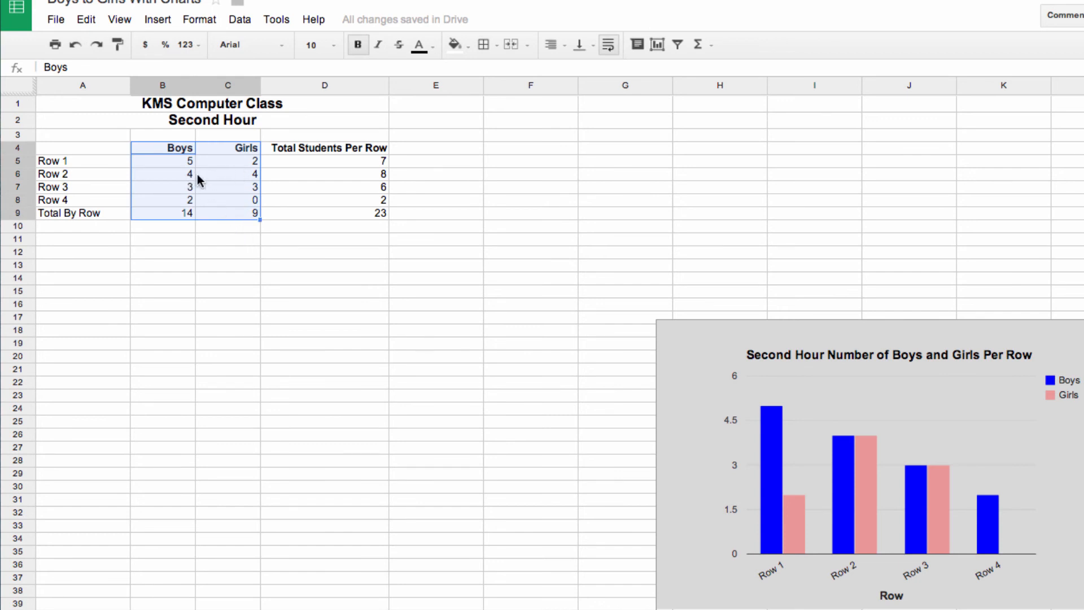
pyautogui.click(198, 268)
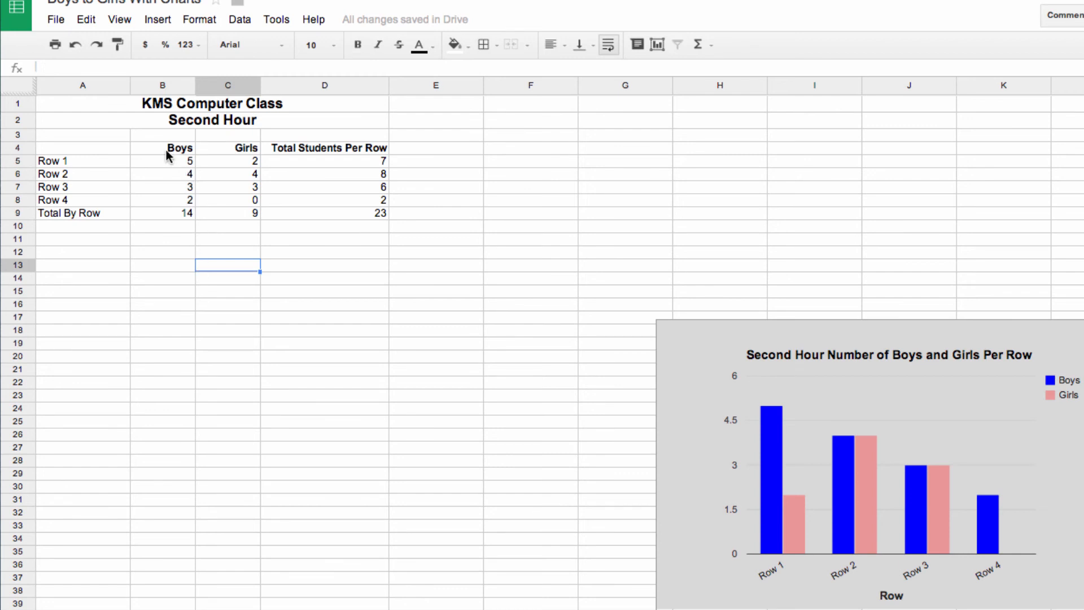
pyautogui.moveTo(172, 152); pyautogui.dragTo(242, 153)
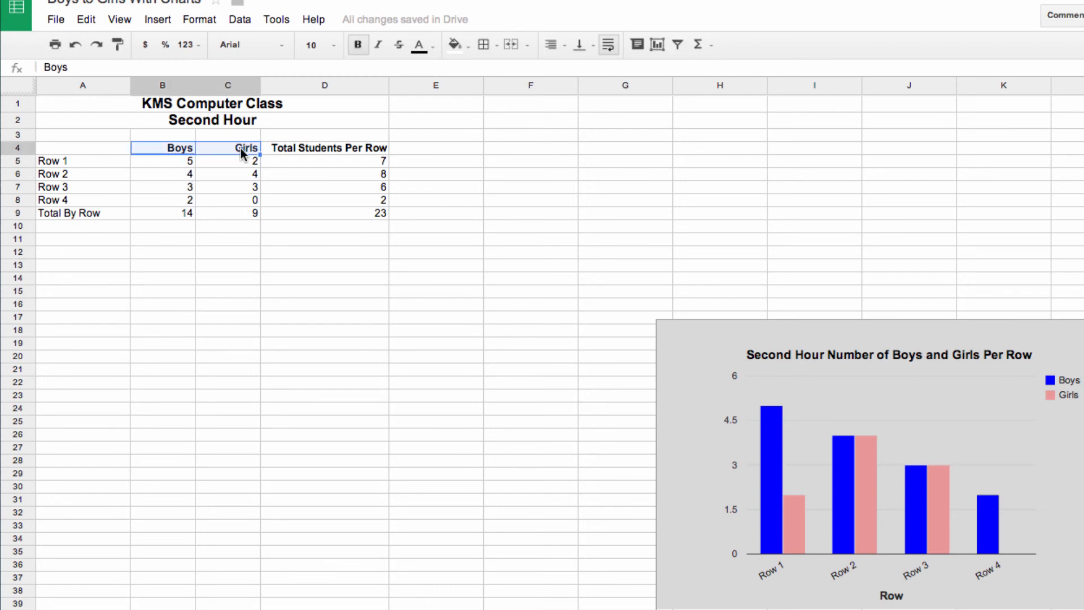
pyautogui.moveTo(169, 213); pyautogui.dragTo(198, 214)
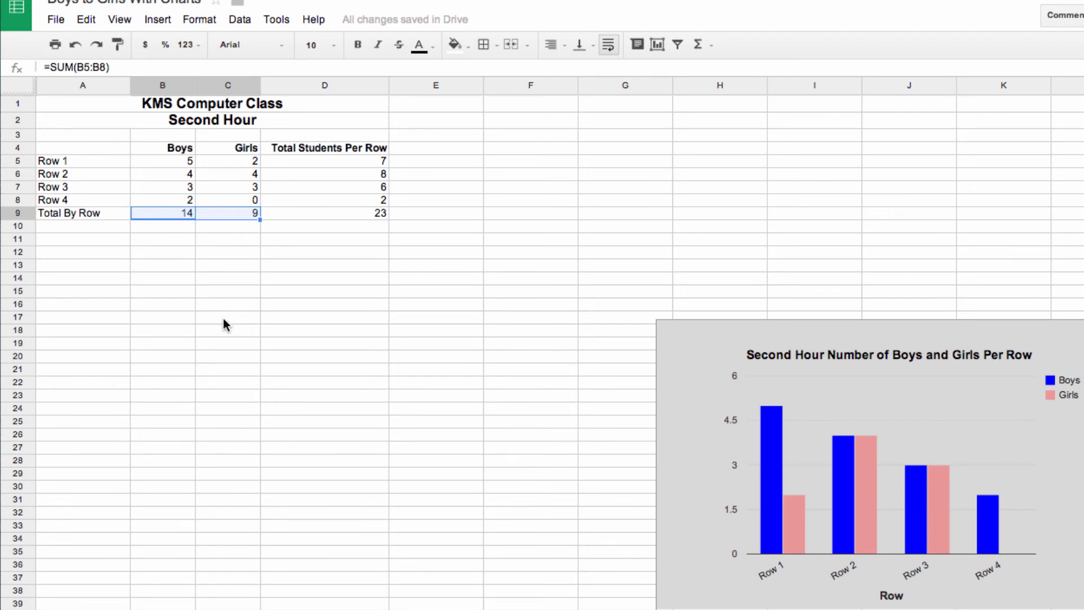
pyautogui.click(181, 151)
pyautogui.click(226, 149)
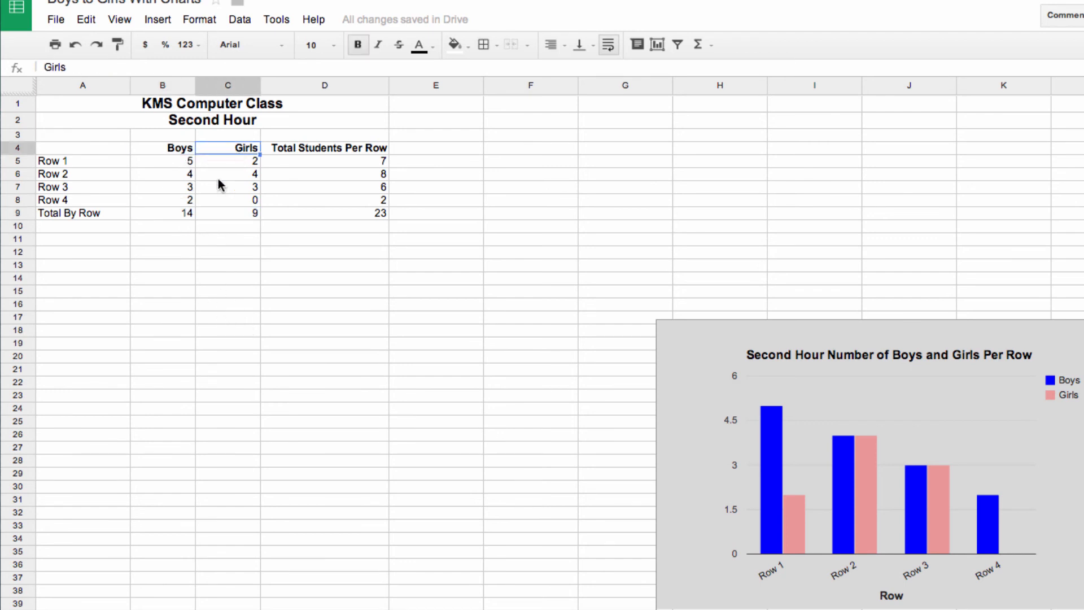
pyautogui.moveTo(162, 150); pyautogui.dragTo(216, 150)
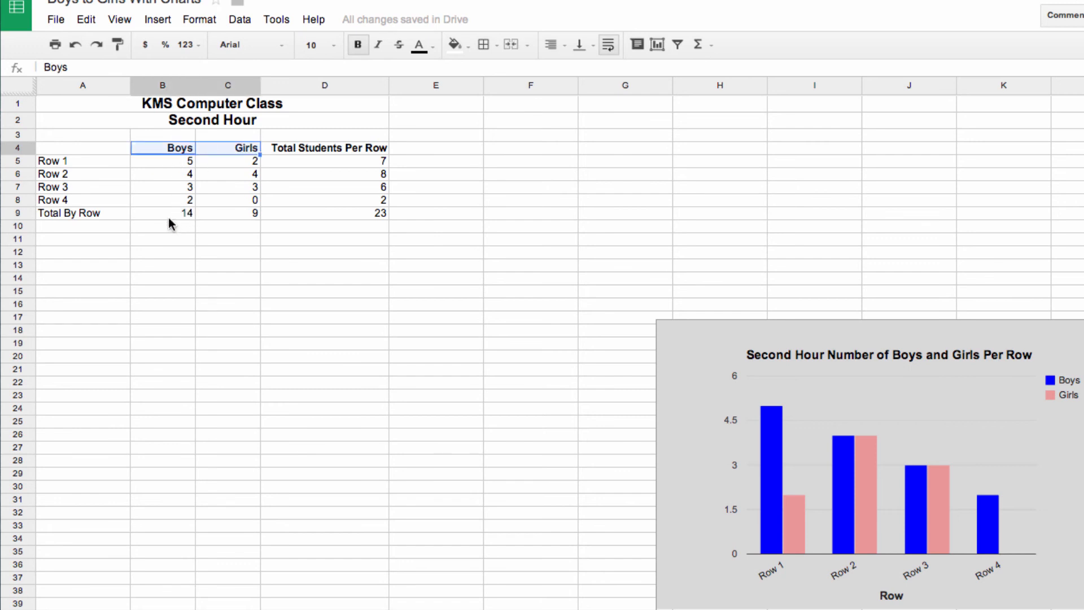
pyautogui.moveTo(168, 215); pyautogui.dragTo(244, 213)
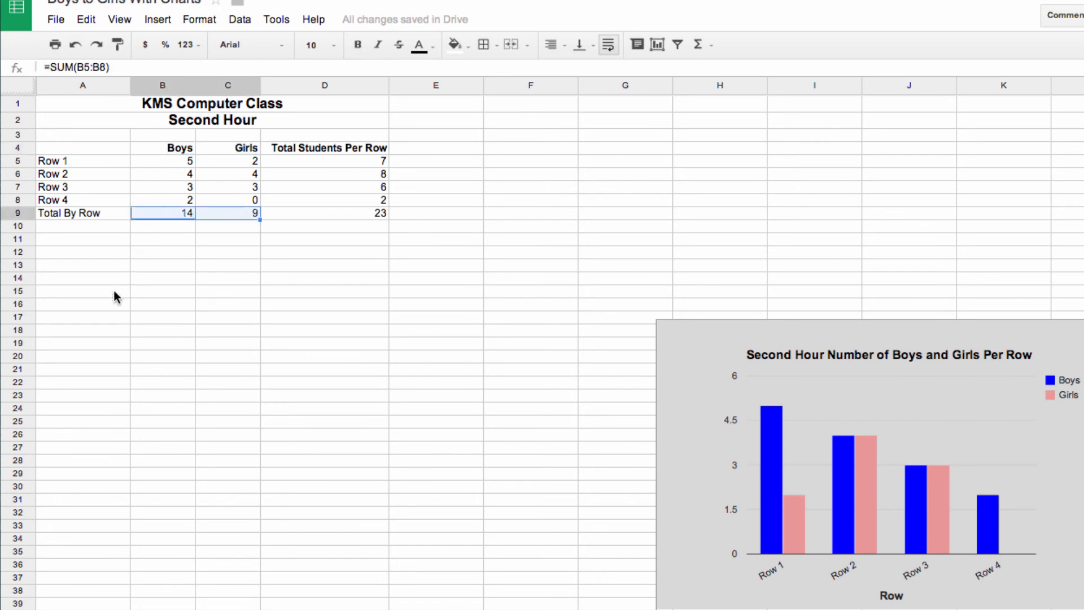
# Enter the labels Boys in A12 and Girls in A13 below the table
pyautogui.click(71, 253)
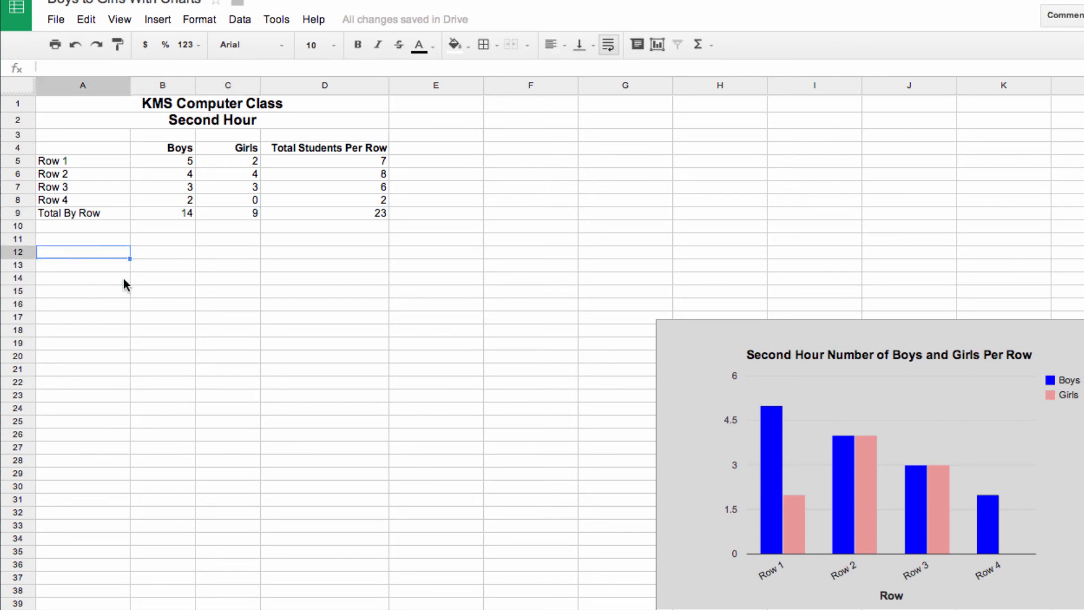
pyautogui.write('Boys')
pyautogui.press('Return')
pyautogui.write('G')
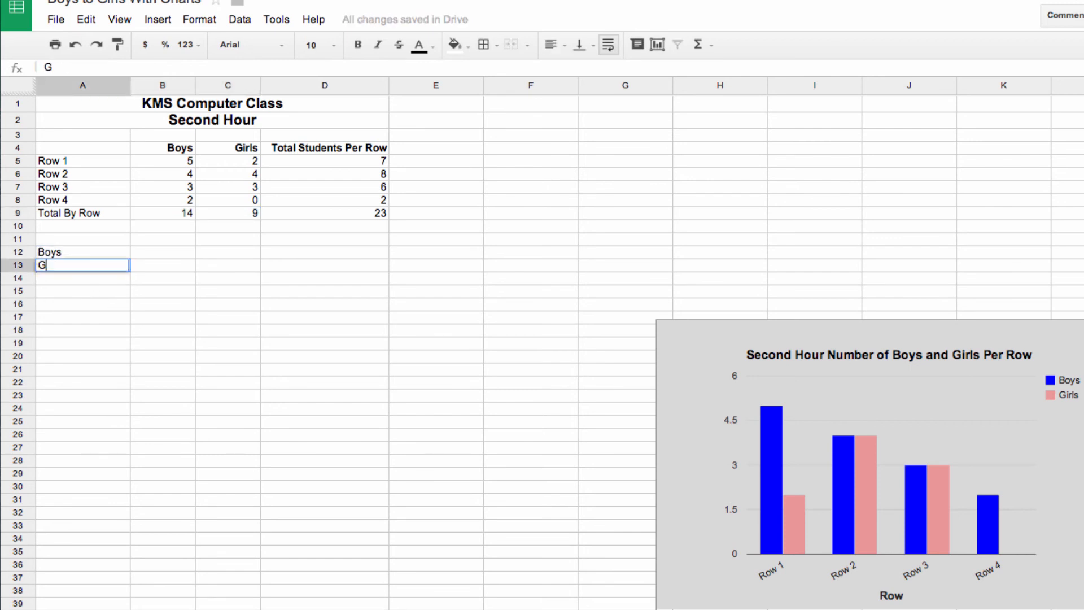
pyautogui.write('irls')
pyautogui.press('Tab')
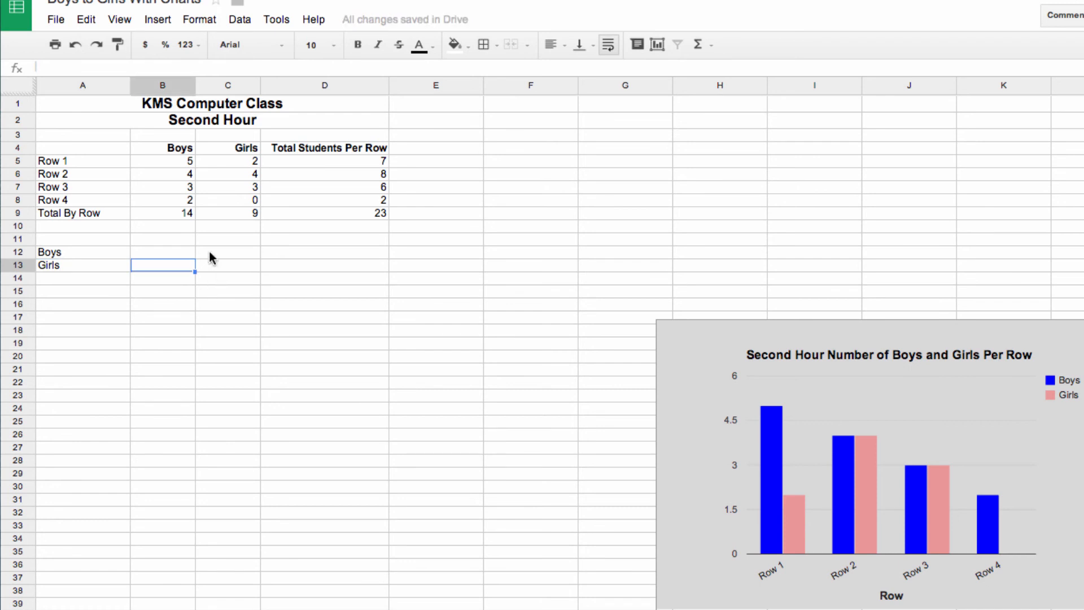
# Enter the totals 14 for Boys in B12 and 9 for Girls in B13
pyautogui.click(168, 252)
pyautogui.write('14')
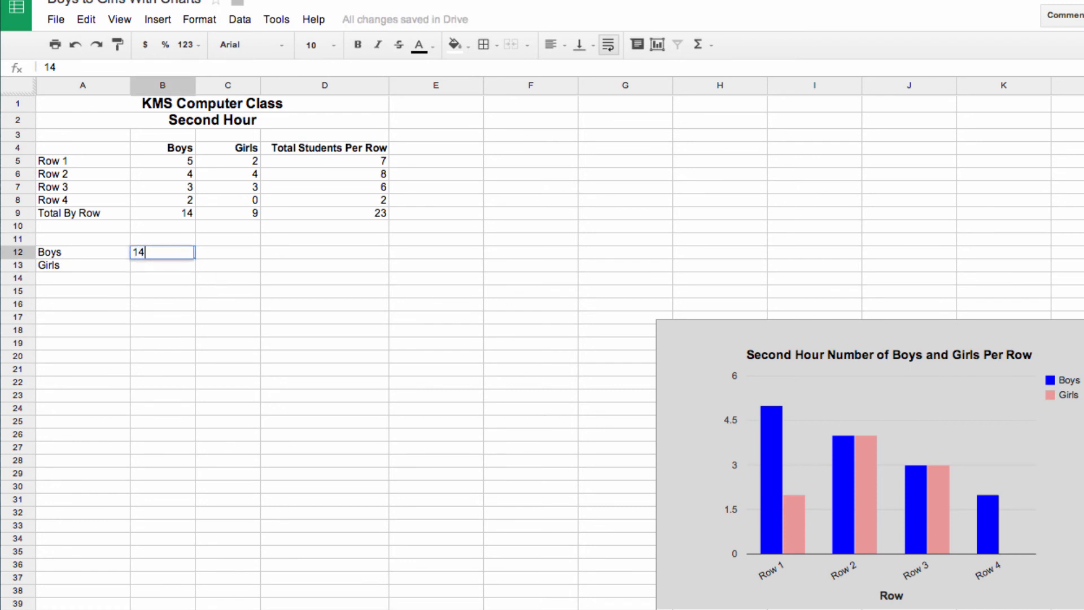
pyautogui.press('Return')
pyautogui.write('9')
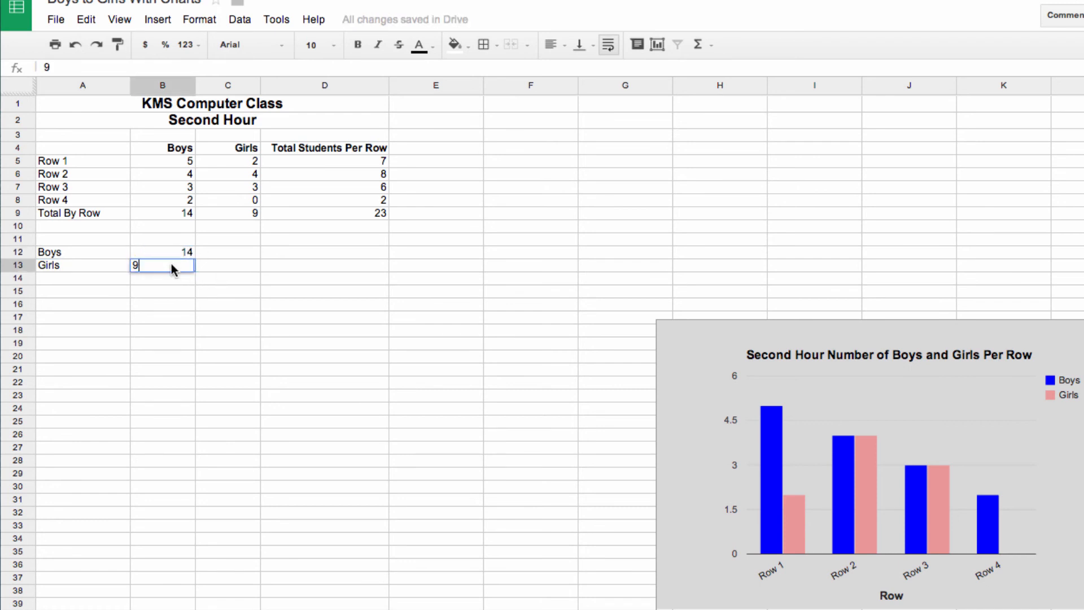
pyautogui.press('Return')
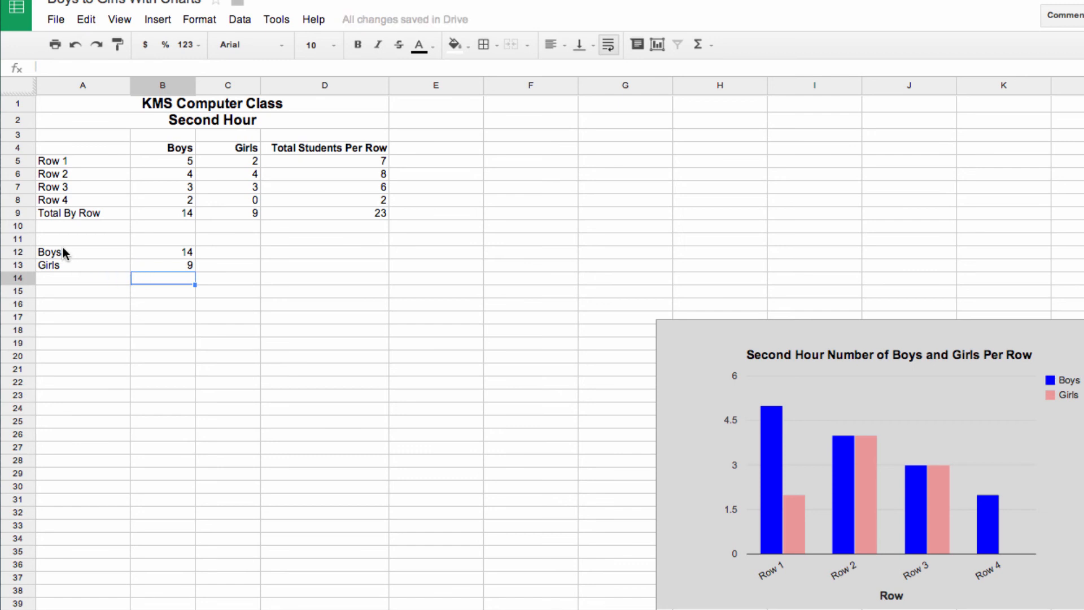
# Start a new chart from A12:B13 and set its type to a 3D pie chart
pyautogui.moveTo(64, 250); pyautogui.dragTo(154, 271)
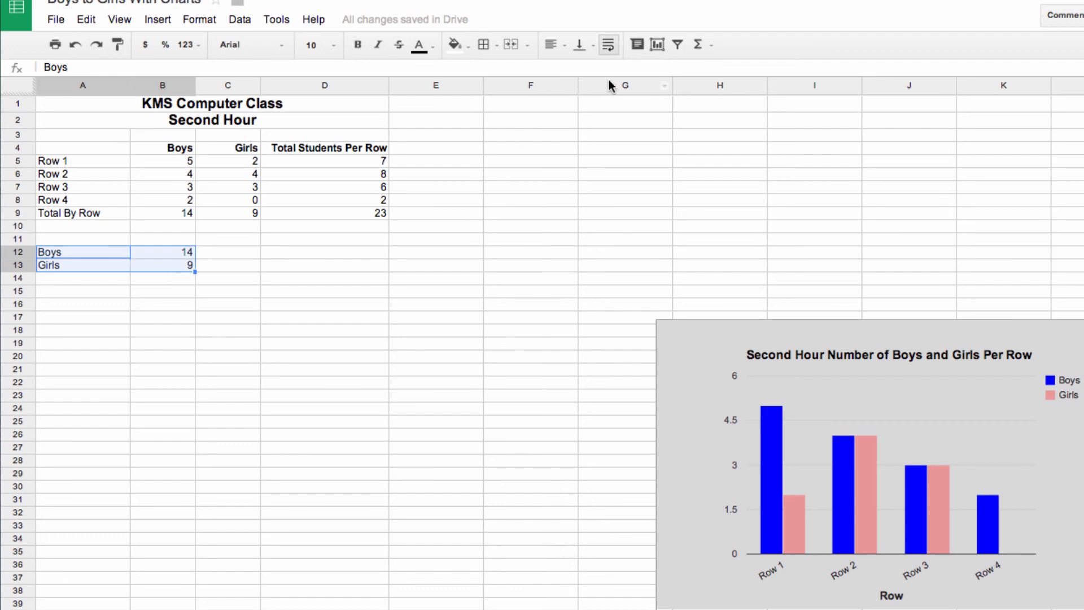
pyautogui.click(660, 47)
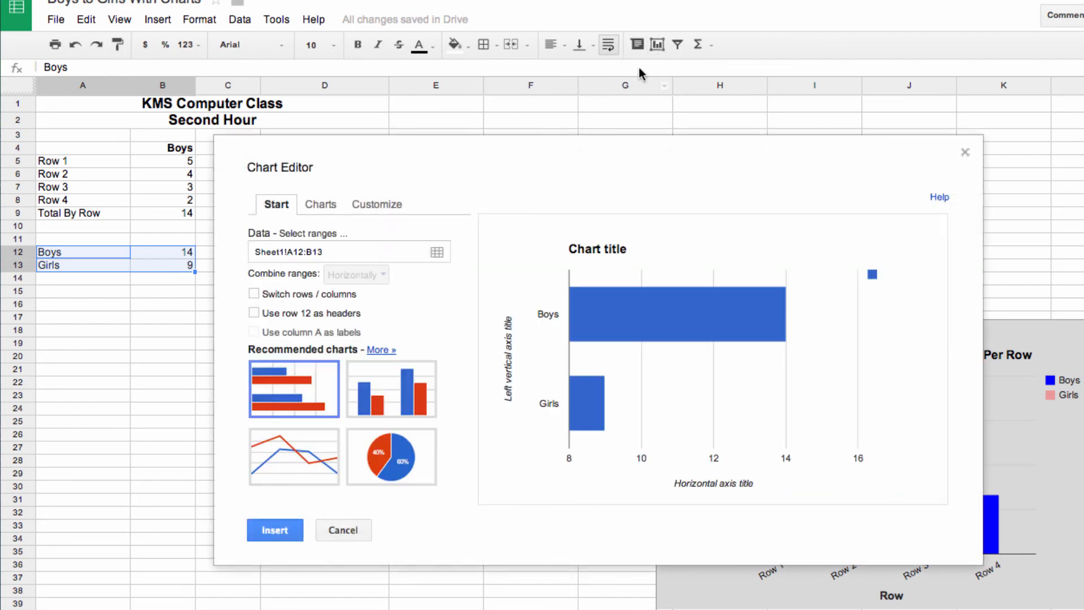
pyautogui.click(315, 208)
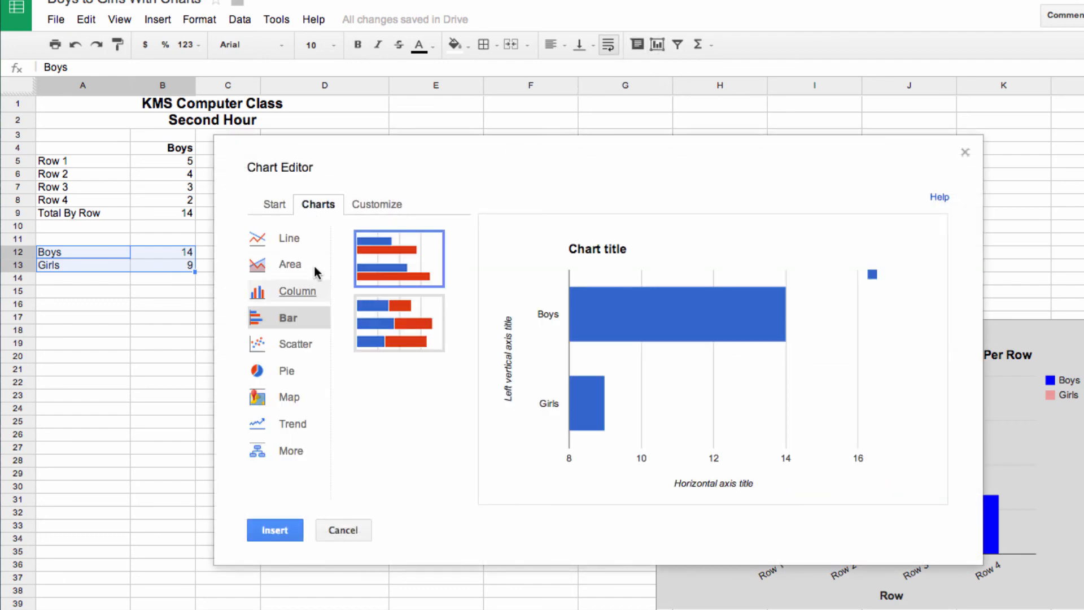
pyautogui.click(269, 370)
pyautogui.click(414, 332)
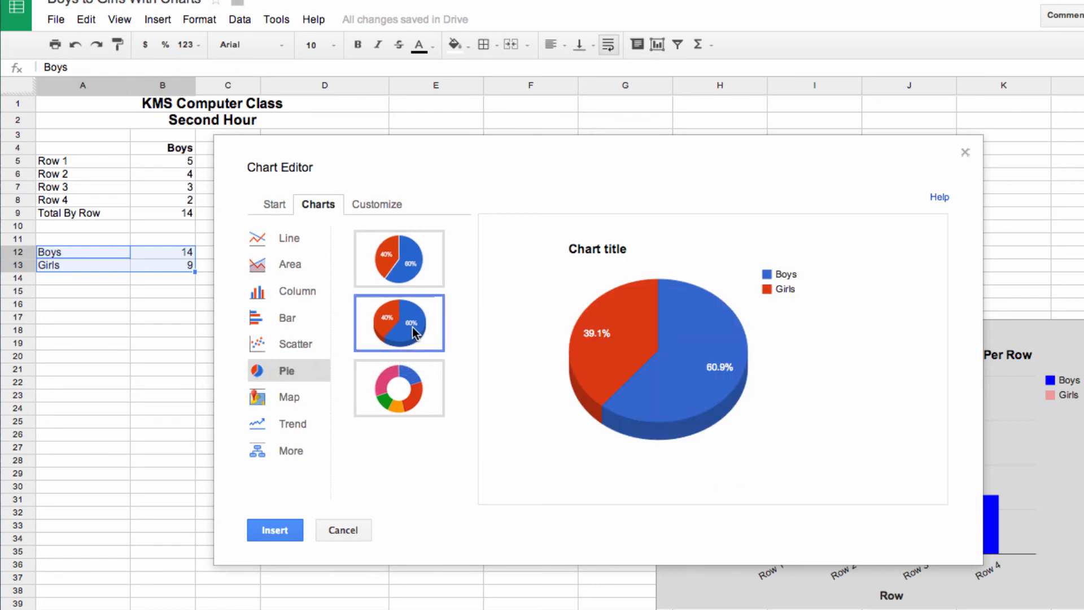
# Set the pie chart's title to "Ratio of Boys to Girls Second Hour"
pyautogui.moveTo(643, 363)
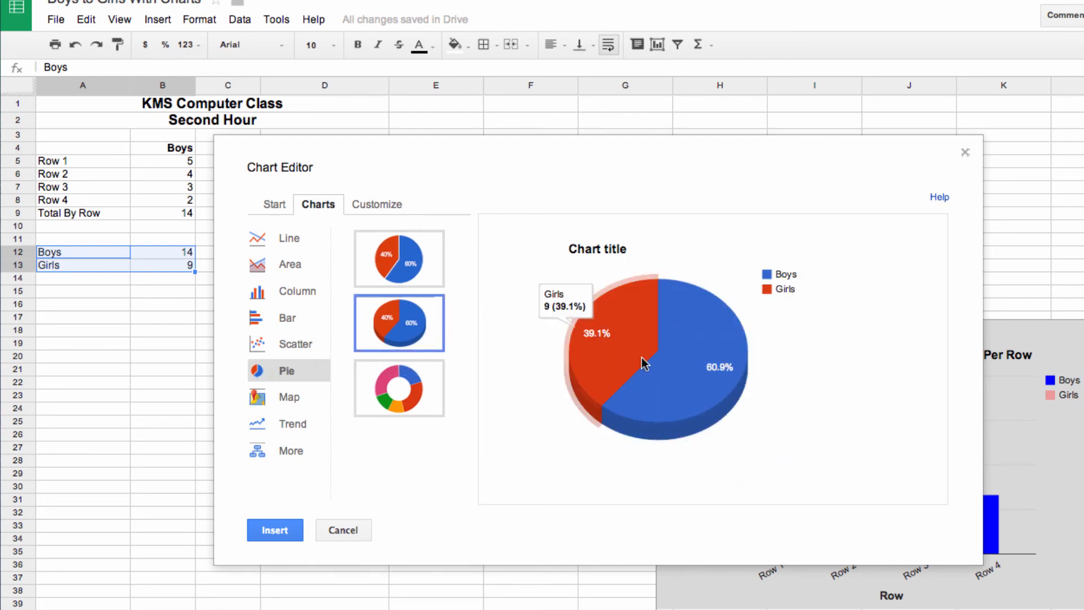
pyautogui.moveTo(695, 375)
pyautogui.moveTo(738, 388)
pyautogui.click(382, 205)
pyautogui.click(324, 301)
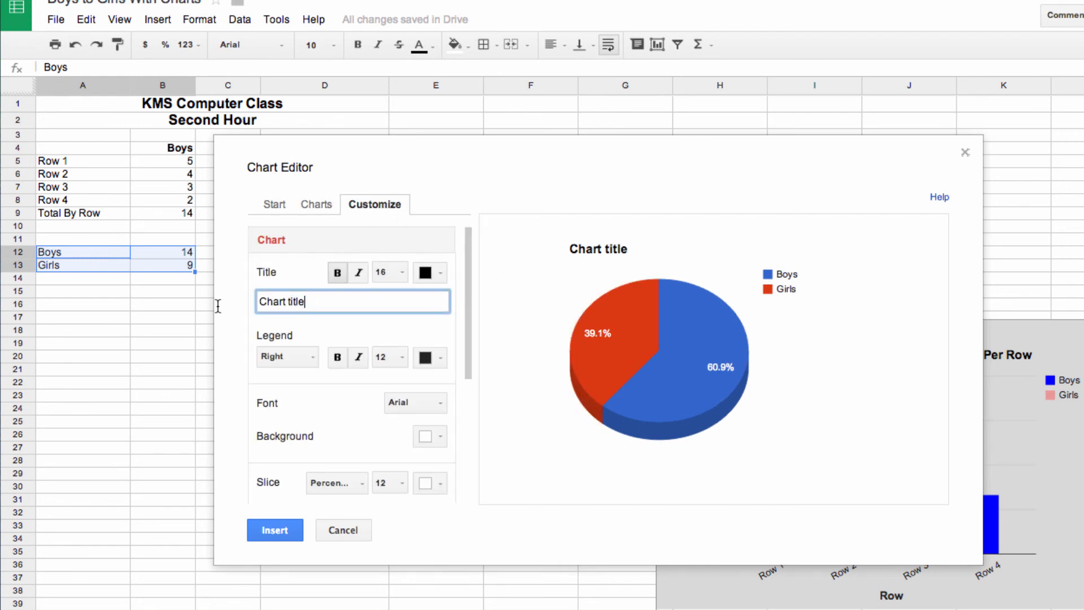
pyautogui.press('BackSpace')
pyautogui.press('BackSpace')
pyautogui.press('BackSpace')
pyautogui.press('BackSpace')
pyautogui.press('BackSpace')
pyautogui.press('BackSpace')
pyautogui.press('BackSpace')
pyautogui.press('BackSpace')
pyautogui.press('BackSpace')
pyautogui.press('BackSpace')
pyautogui.press('BackSpace')
pyautogui.write('Ratio of Boys to Girls ')
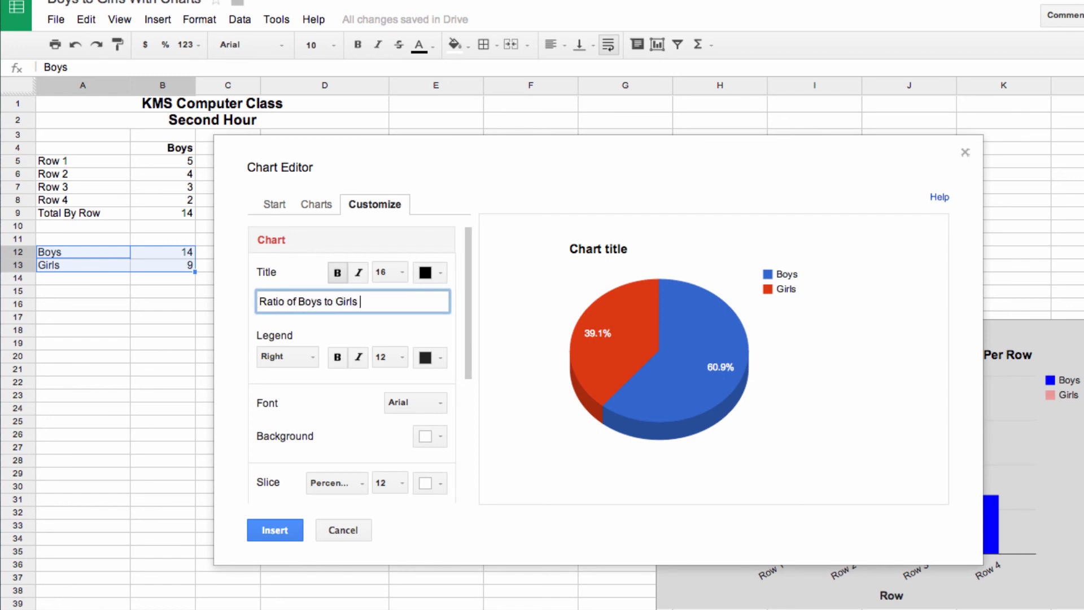
pyautogui.write('Second Hour')
# Insert the pie chart into the sheet and move it below the Boys and Girls totals in A12:B13
pyautogui.scroll(-1, 350, 390)
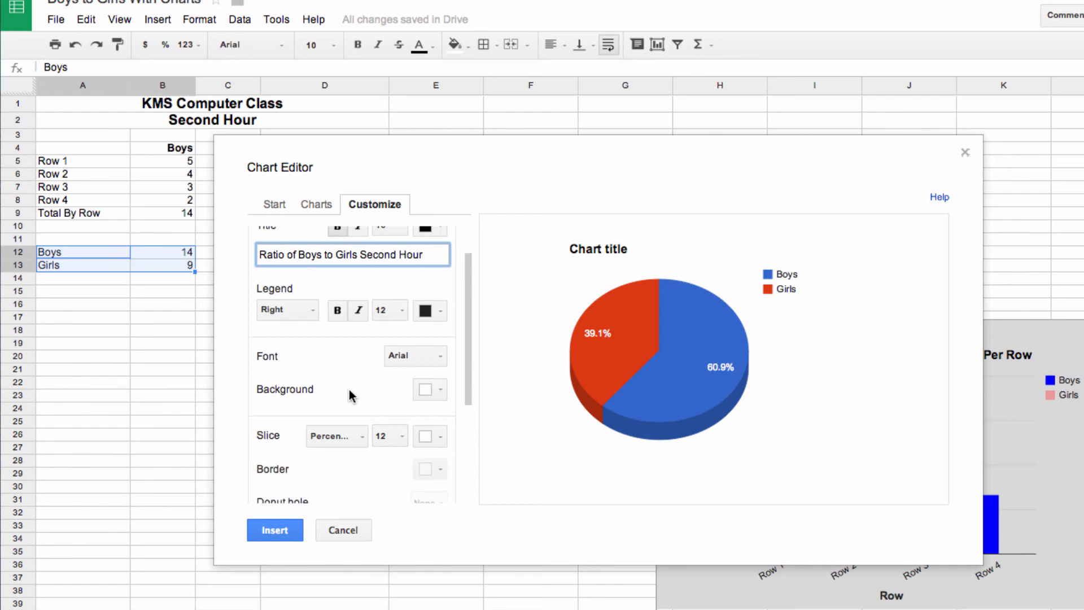
pyautogui.scroll(-3, 349, 391)
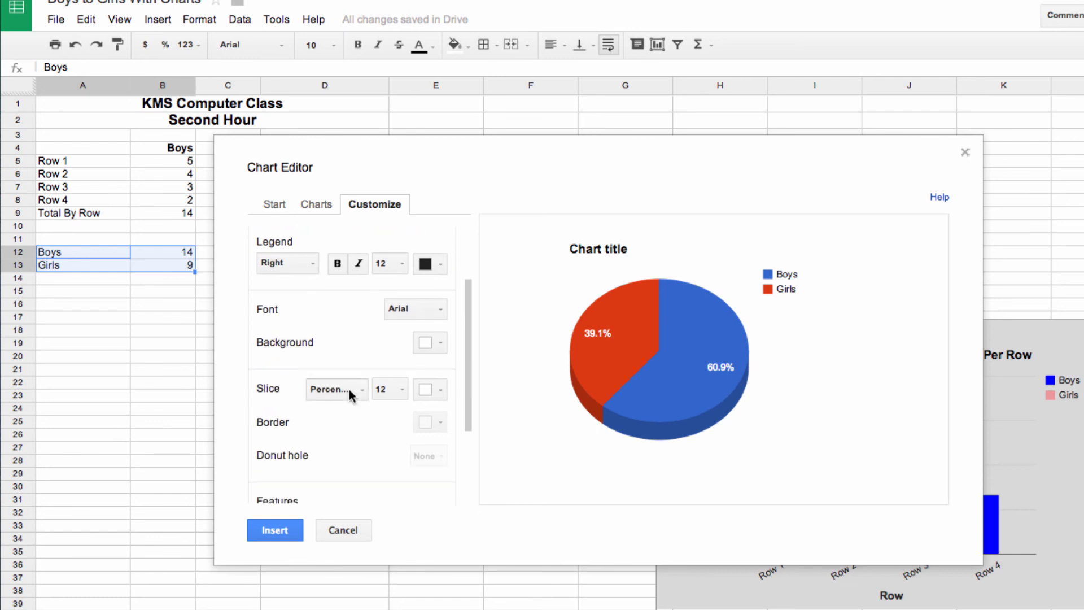
pyautogui.scroll(-1, 349, 396)
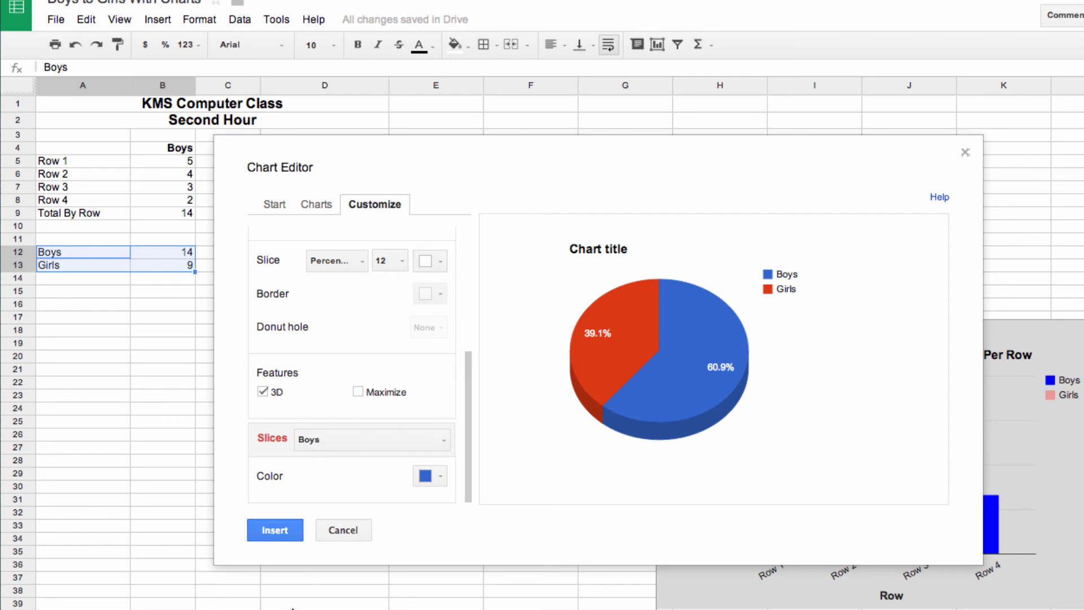
pyautogui.click(285, 529)
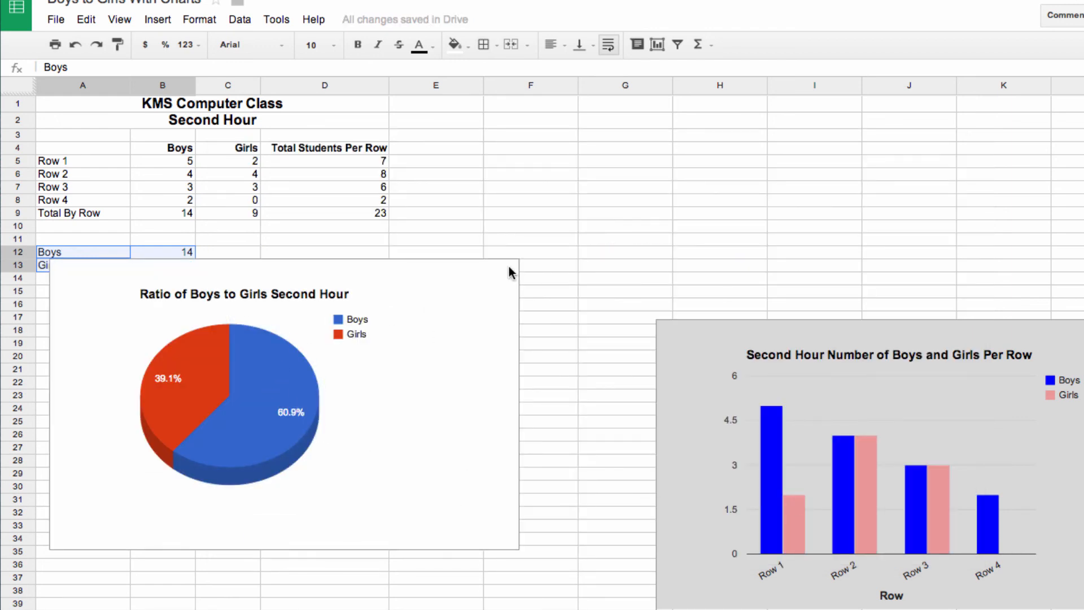
pyautogui.click(491, 267)
pyautogui.click(492, 266)
pyautogui.moveTo(472, 252); pyautogui.dragTo(527, 323)
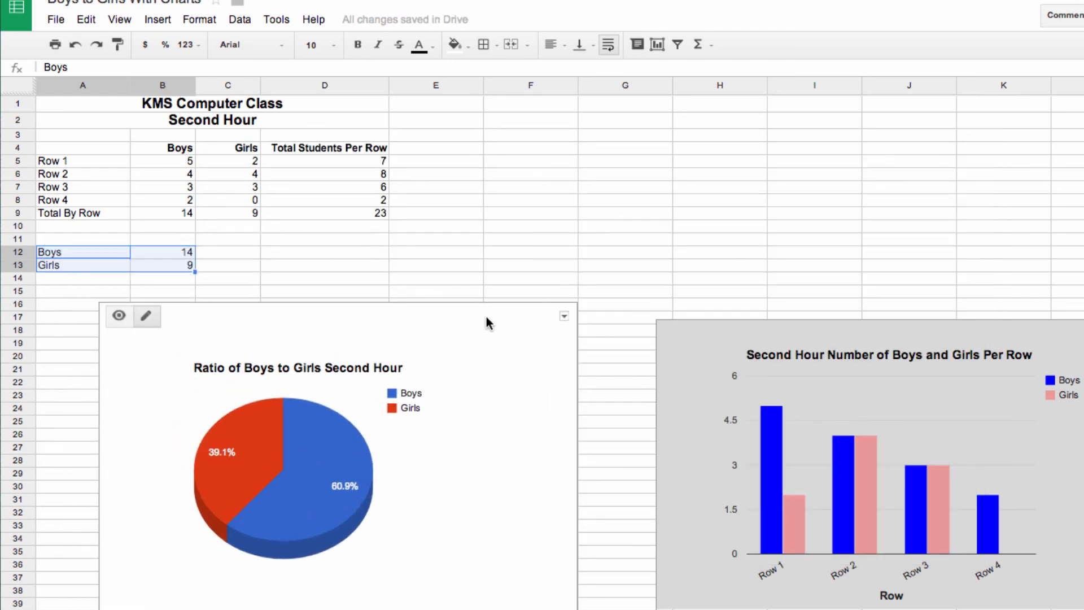
# Fill the pie chart's background with light gray
pyautogui.click(442, 521)
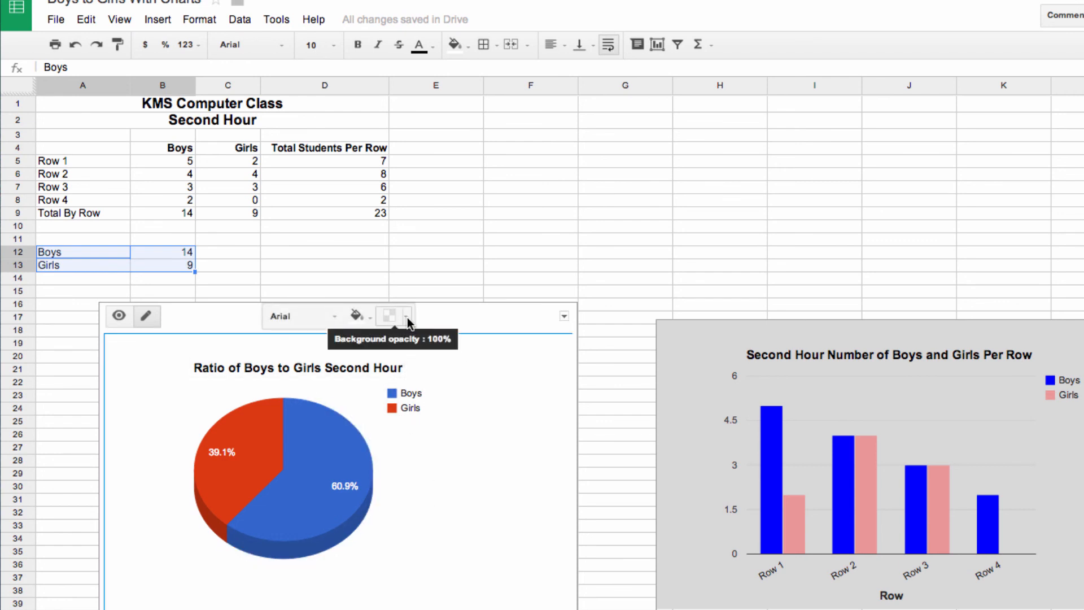
pyautogui.click(357, 315)
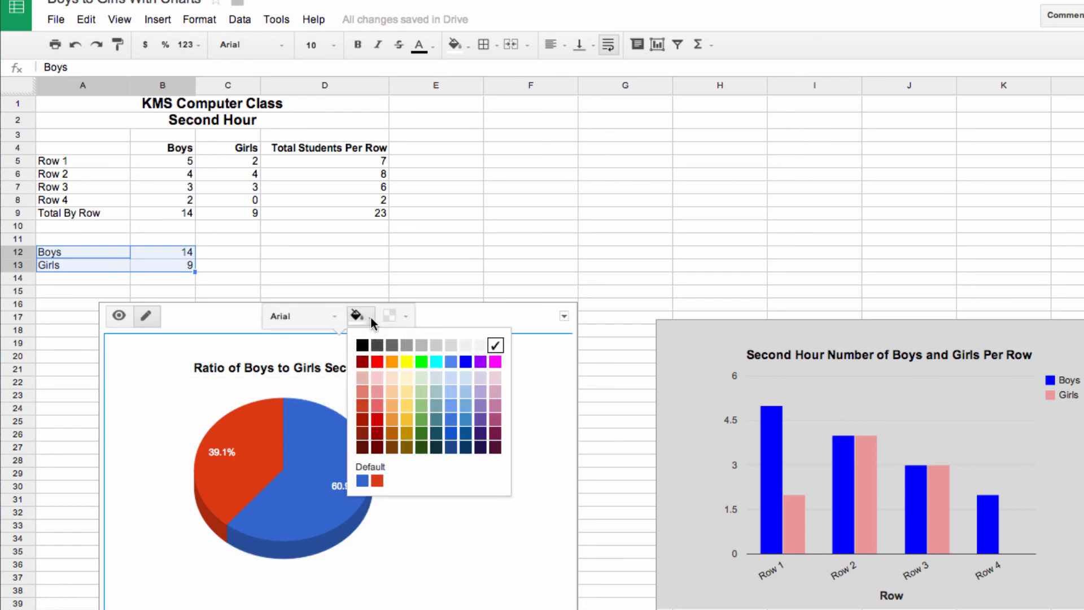
pyautogui.click(452, 347)
# Change the fill color of the Girls slice to yellow
pyautogui.click(253, 455)
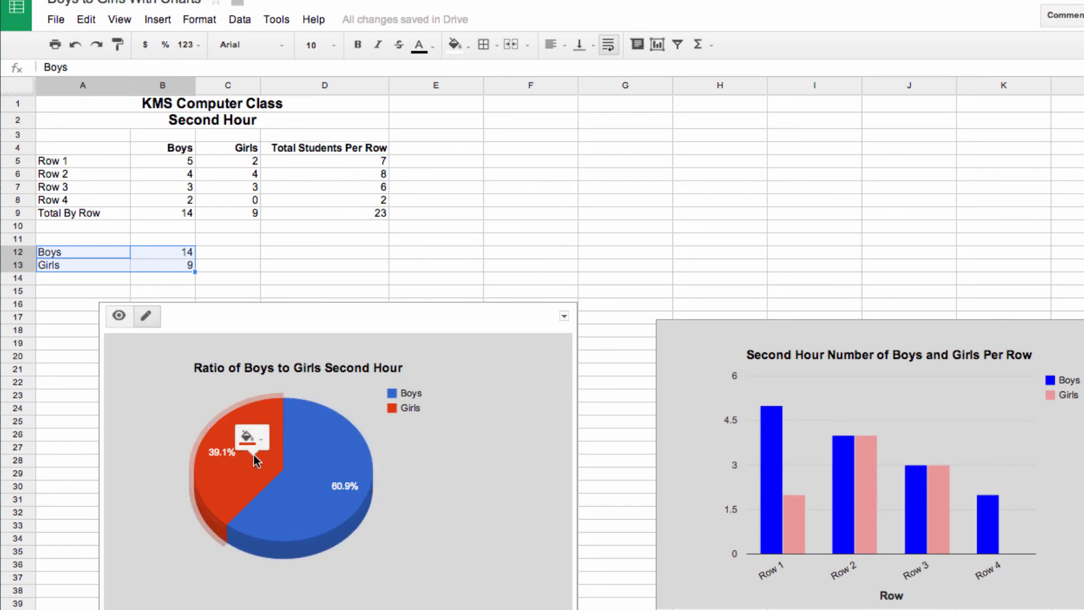
pyautogui.click(252, 438)
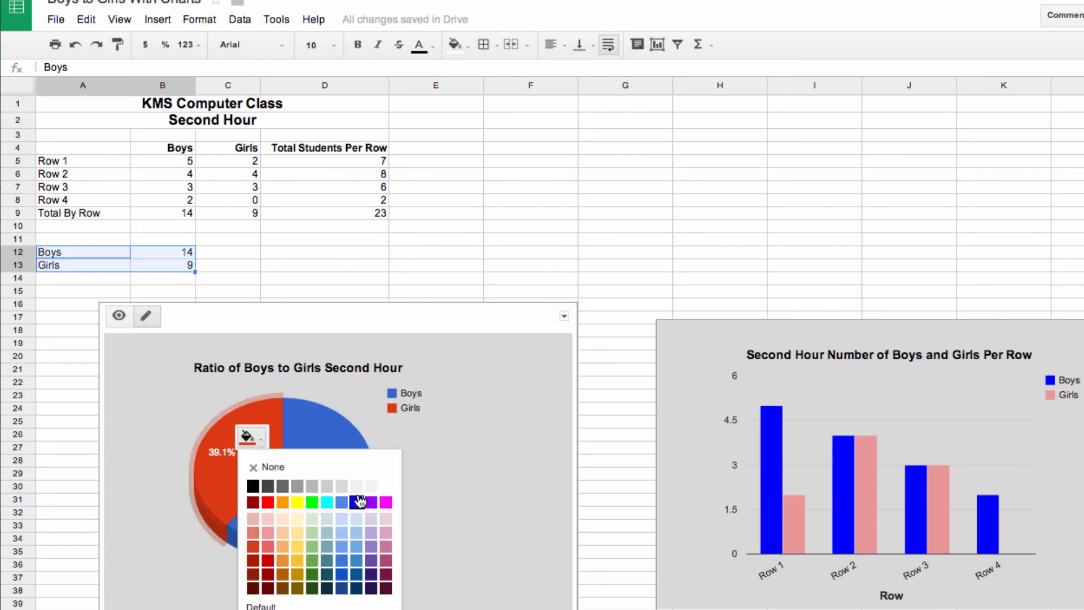
pyautogui.click(301, 506)
pyautogui.click(515, 516)
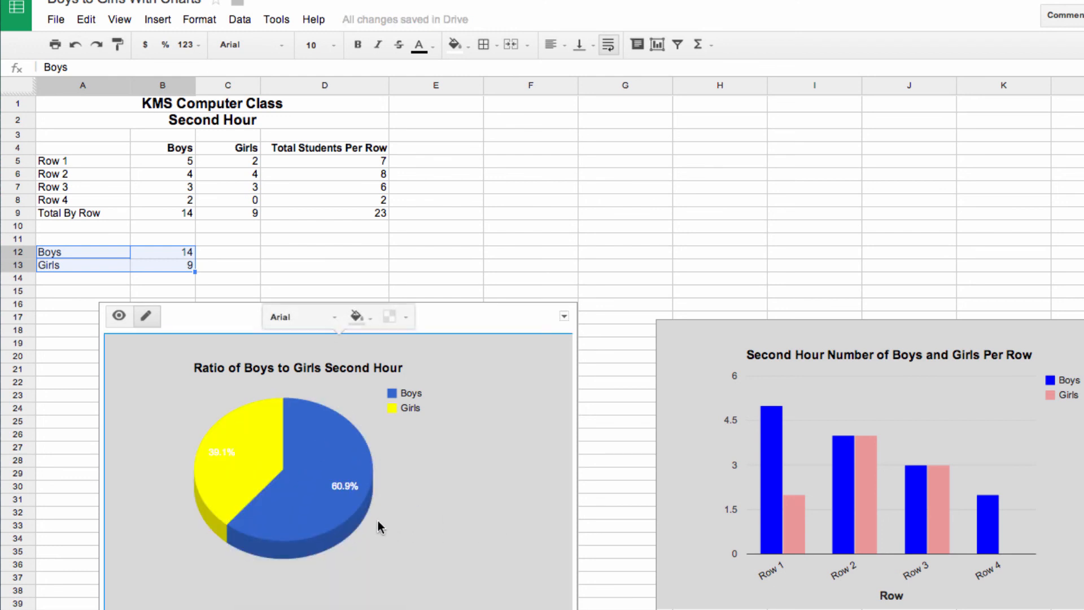
# Try to select the percentage label on the Boys slice directly in the chart for formatting
pyautogui.click(349, 477)
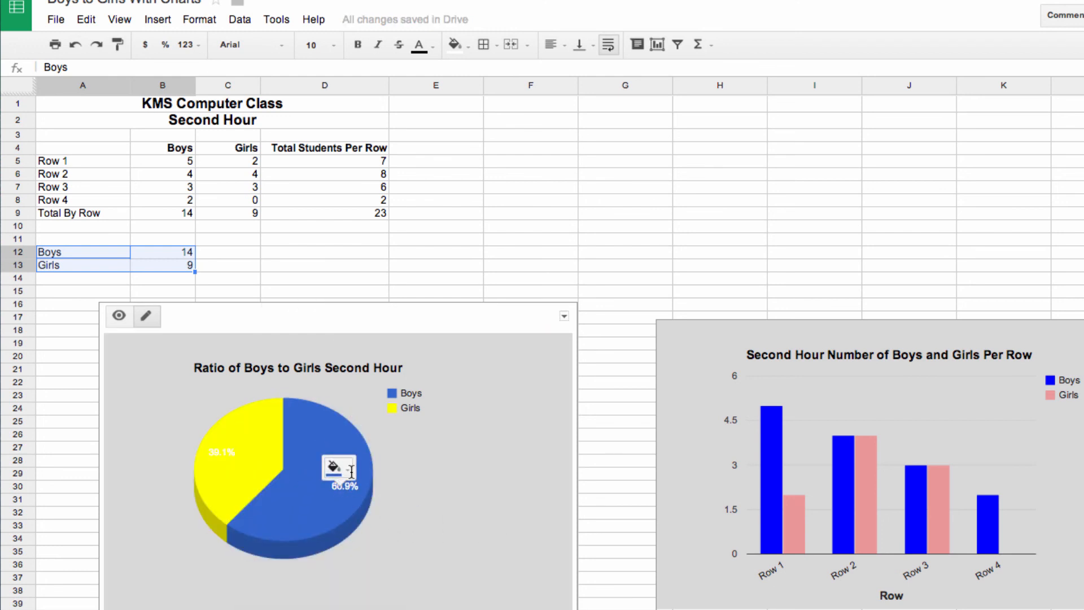
pyautogui.click(383, 496)
pyautogui.click(353, 487)
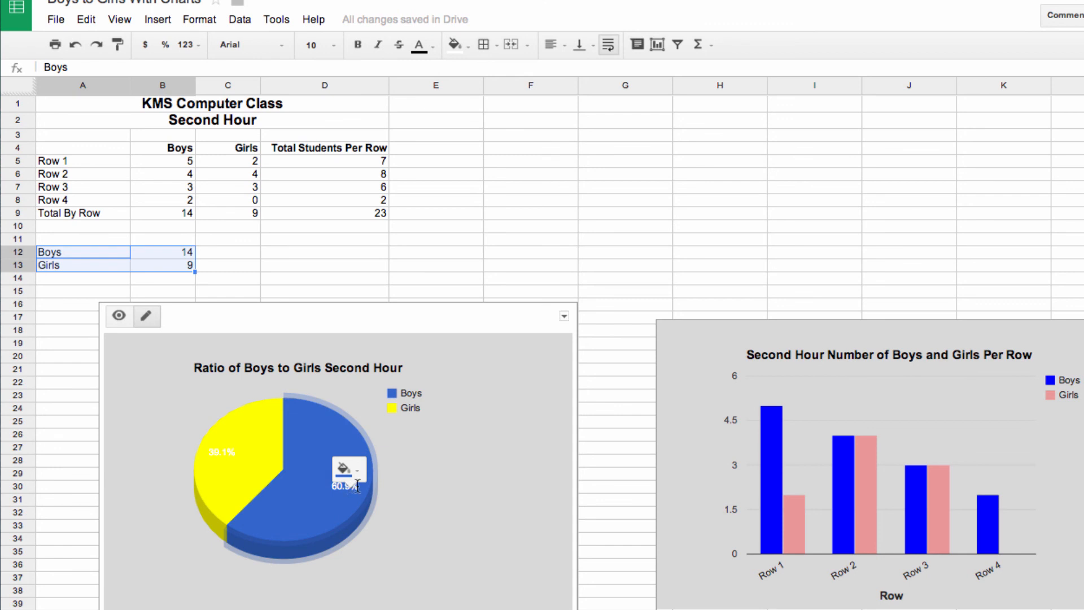
pyautogui.click(418, 480)
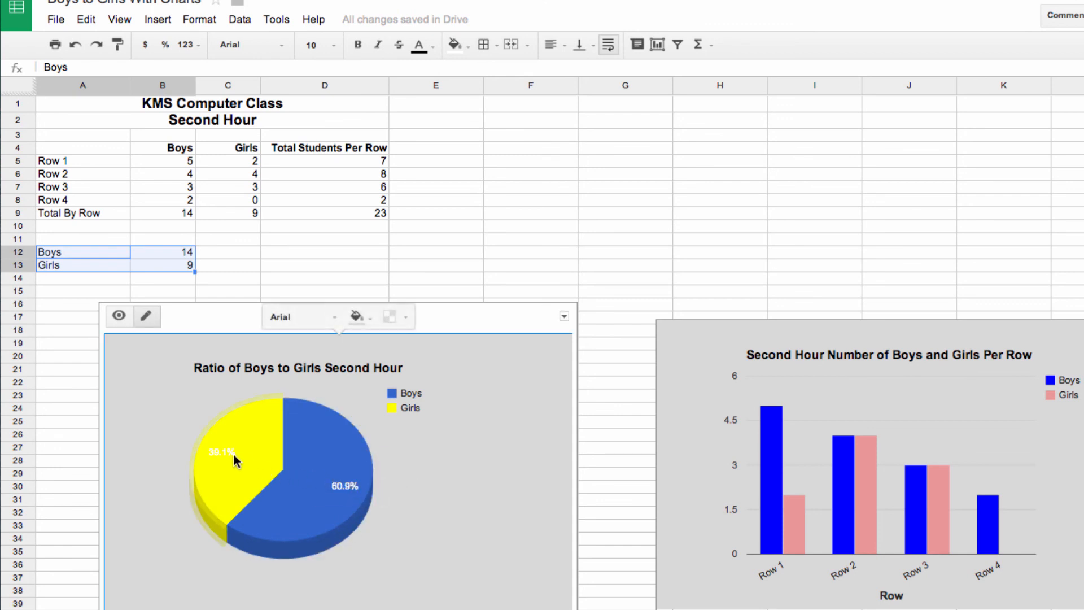
# Open the pie chart's customization options in the Chart Editor, move the dialog clear of the pie, and bring up the Slice settings
pyautogui.click(564, 316)
pyautogui.click(511, 339)
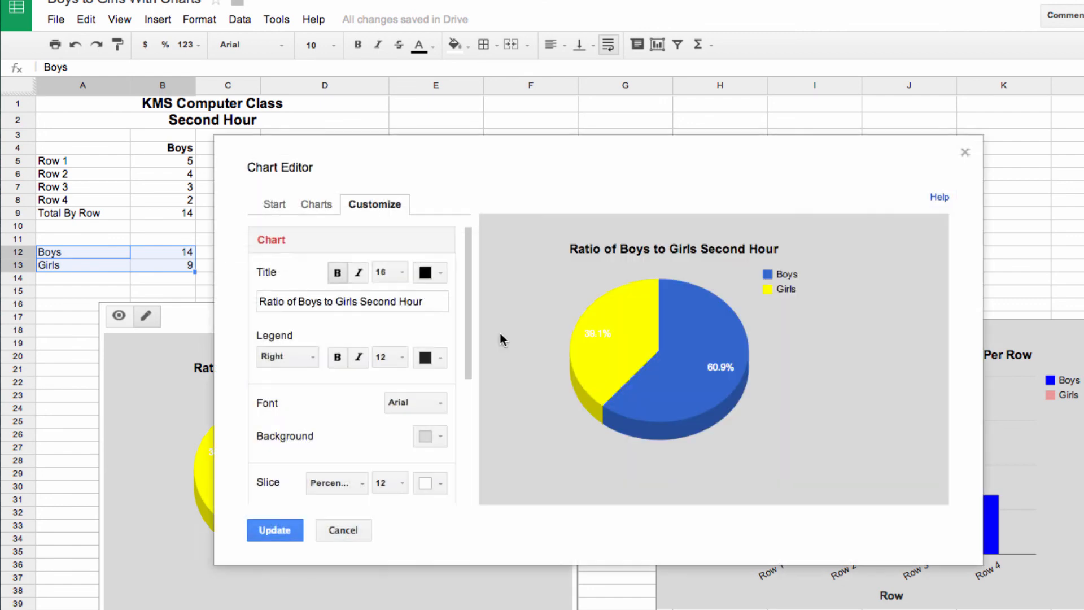
pyautogui.moveTo(452, 144); pyautogui.dragTo(740, 97)
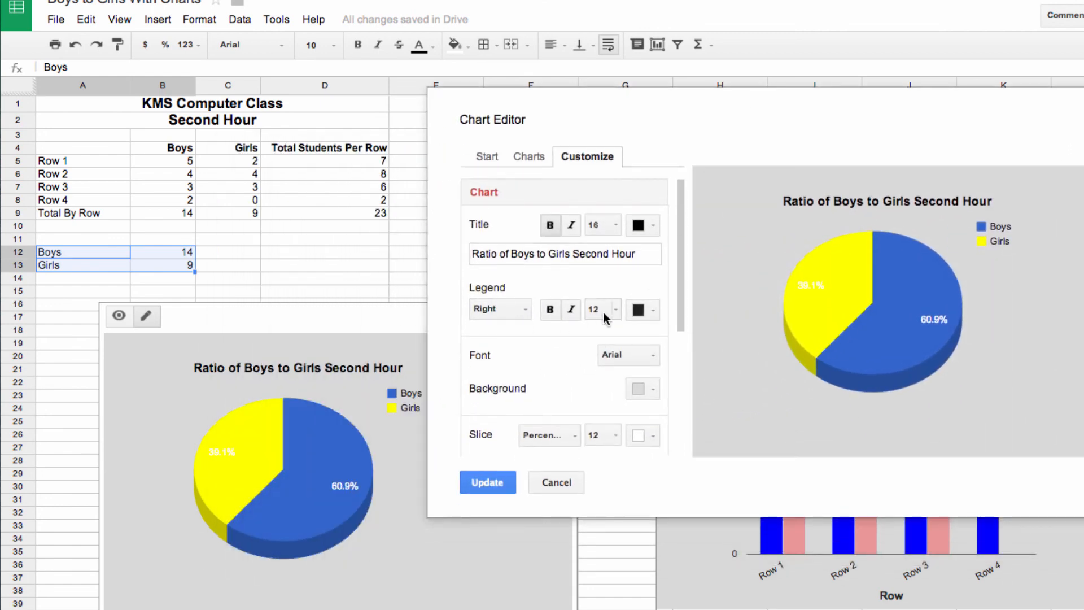
pyautogui.scroll(-2, 559, 325)
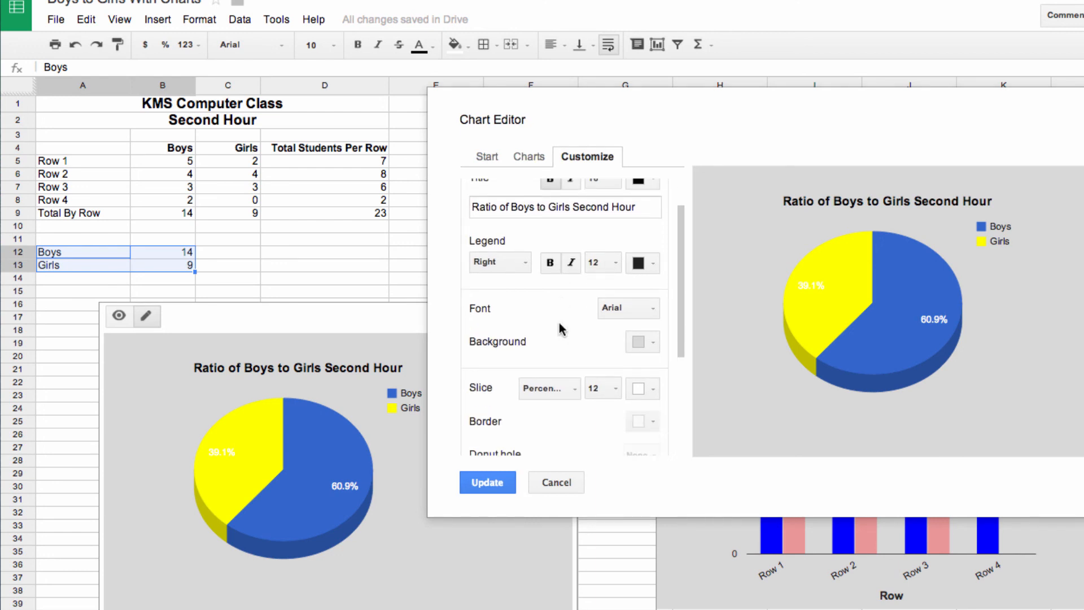
pyautogui.scroll(-2, 557, 323)
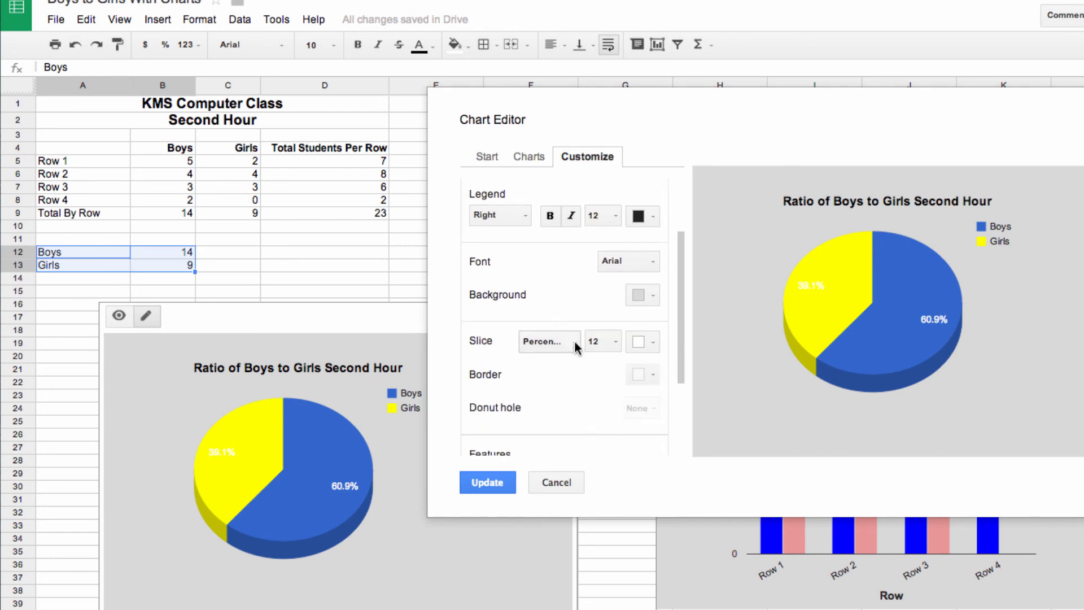
# Try Value as the slice label type and restore it to Percentage
pyautogui.click(573, 340)
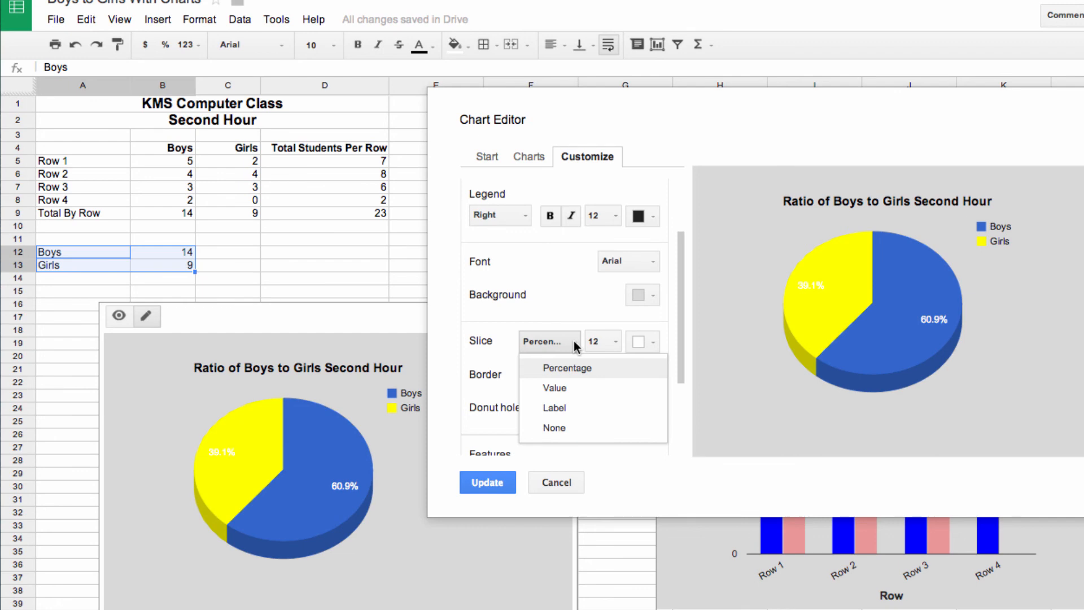
pyautogui.click(570, 388)
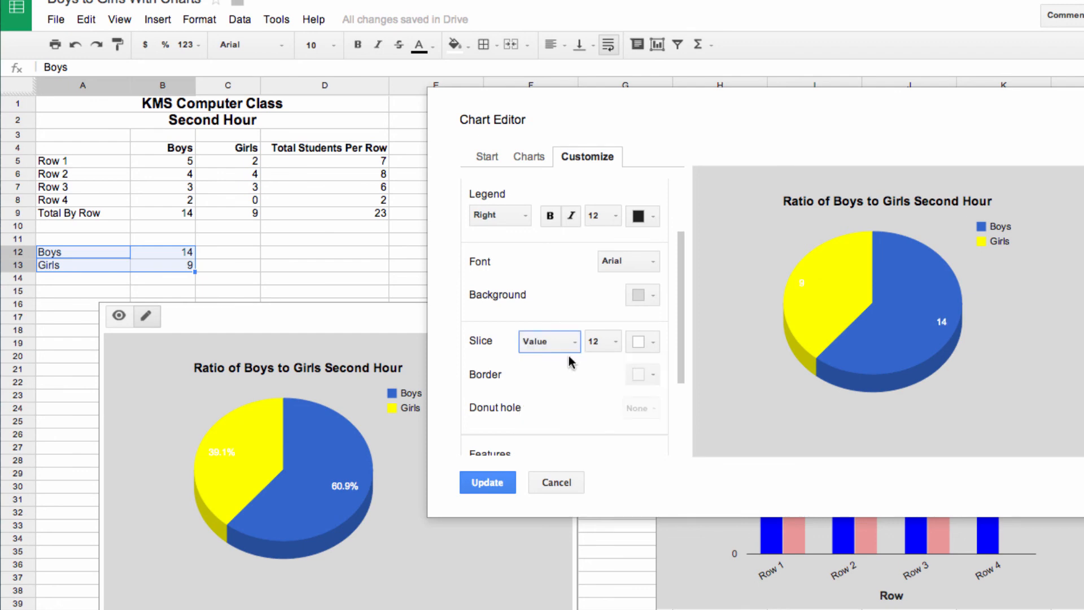
pyautogui.click(569, 345)
pyautogui.click(579, 371)
# Set the slice labels to black at font size 14 and update the pie chart
pyautogui.click(652, 341)
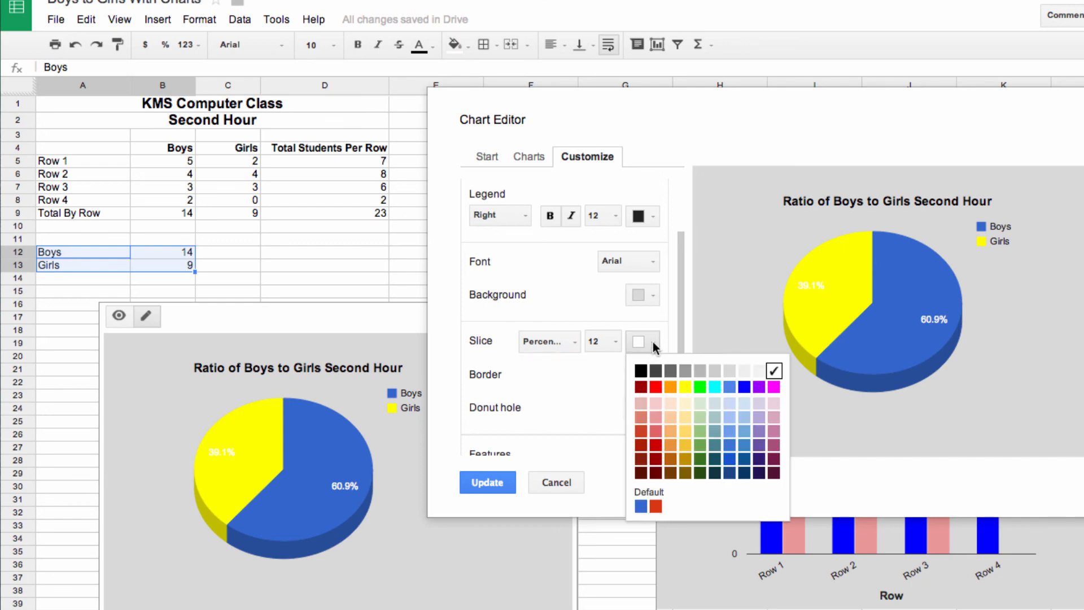
pyautogui.click(641, 371)
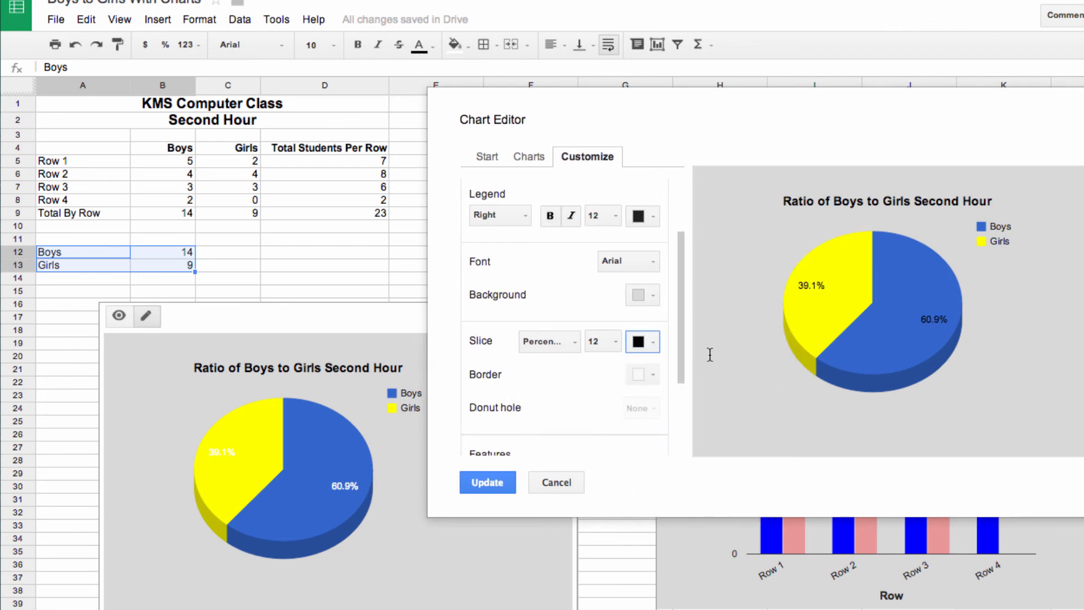
pyautogui.click(615, 341)
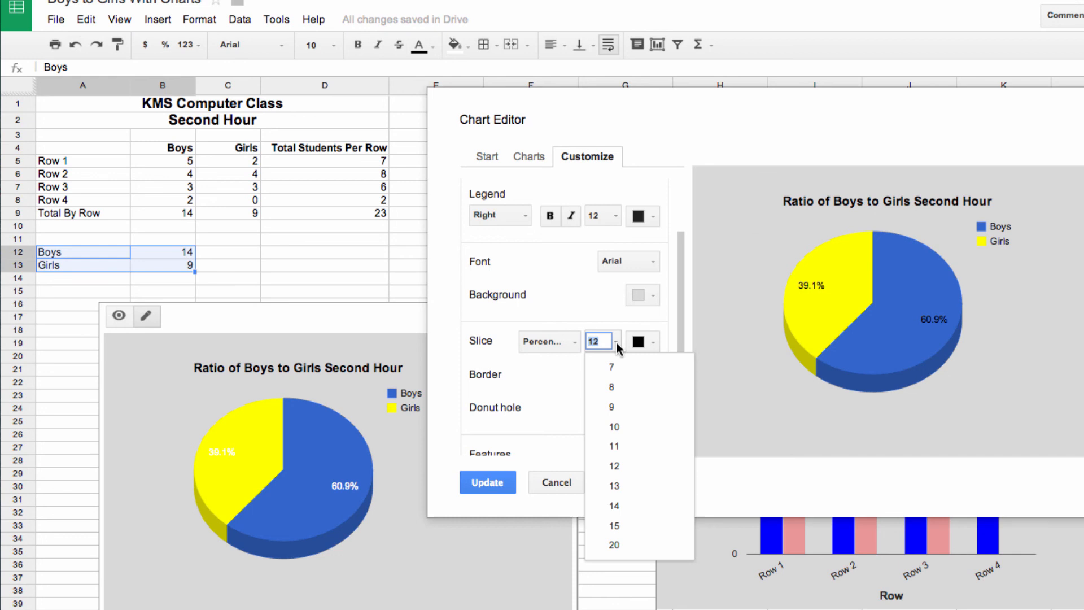
pyautogui.click(632, 499)
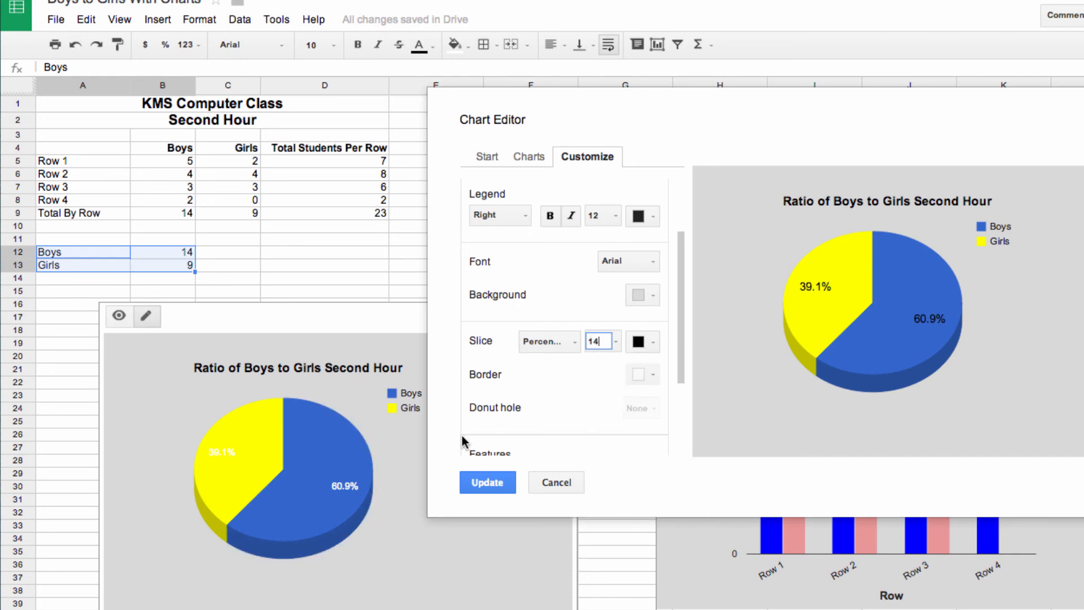
pyautogui.scroll(-2, 544, 375)
pyautogui.scroll(-1, 545, 378)
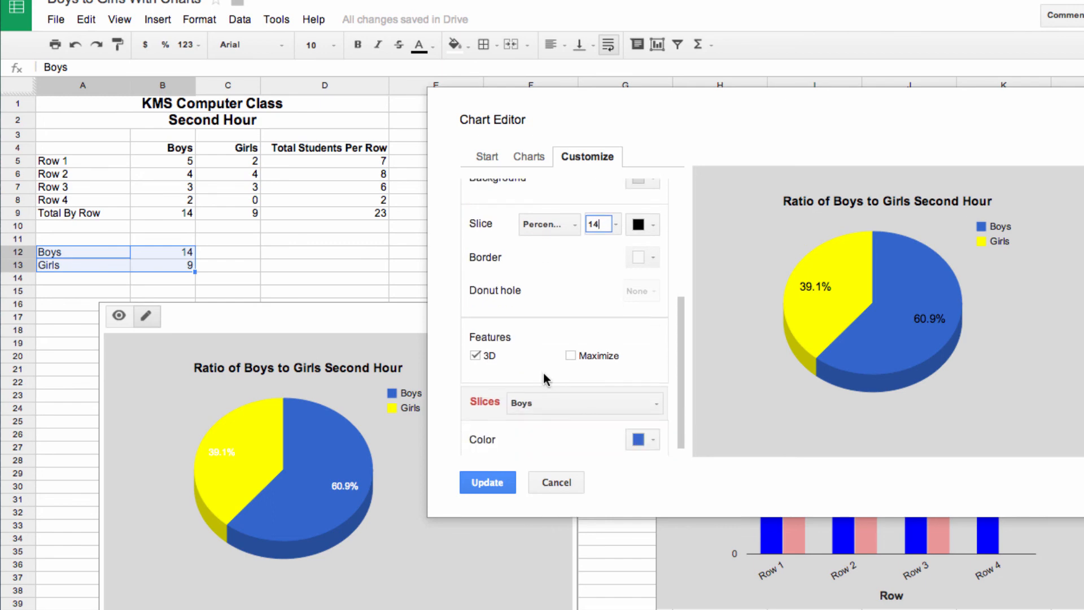
pyautogui.click(493, 479)
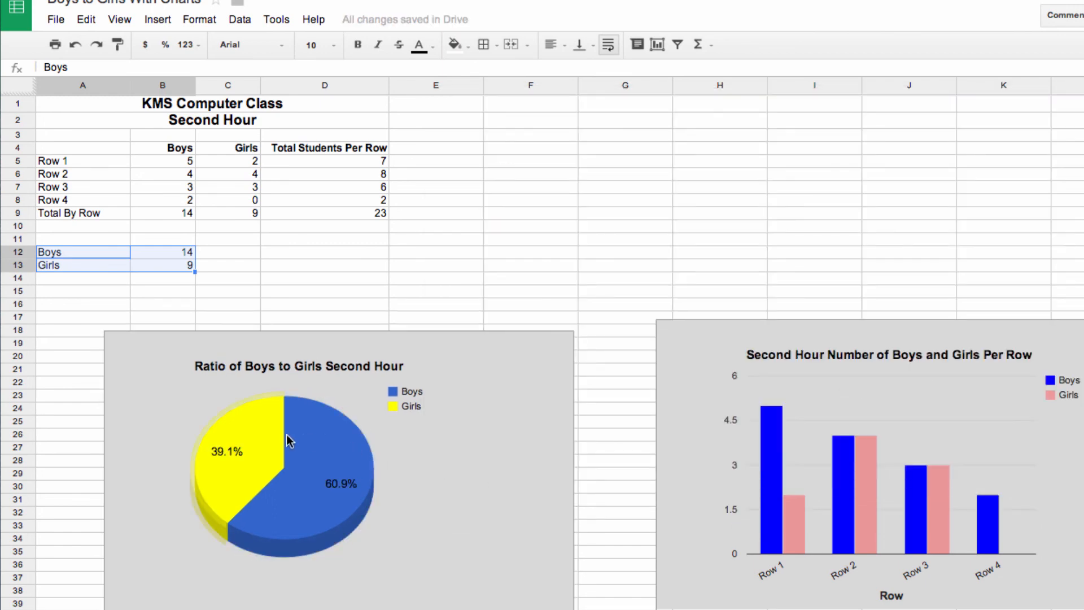